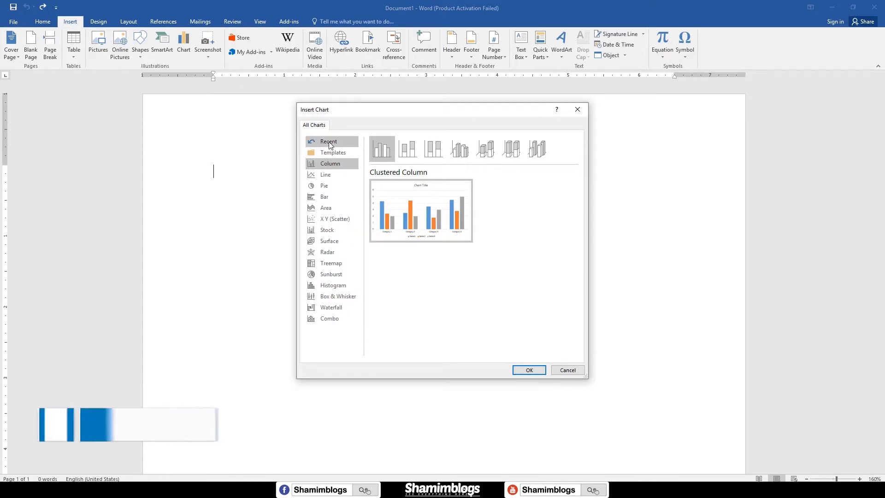
Step: Browse the available chart types, such as Surface, Waterfall, Combo, Stock, Pie and Line, and the recently used charts
click(329, 241)
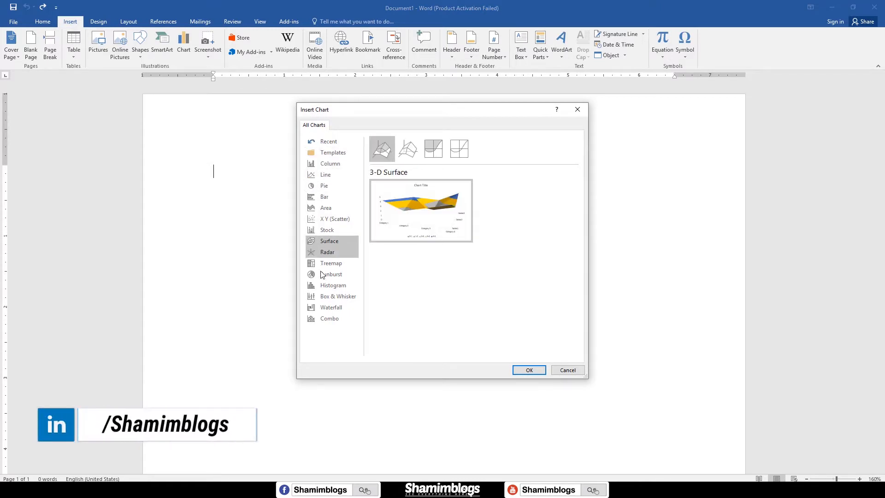
click(331, 307)
click(329, 318)
click(329, 275)
click(328, 230)
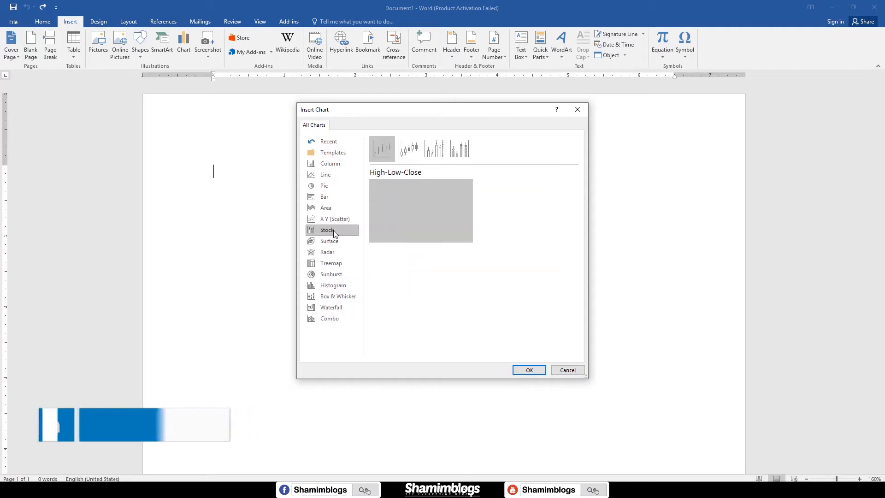
click(326, 185)
click(326, 174)
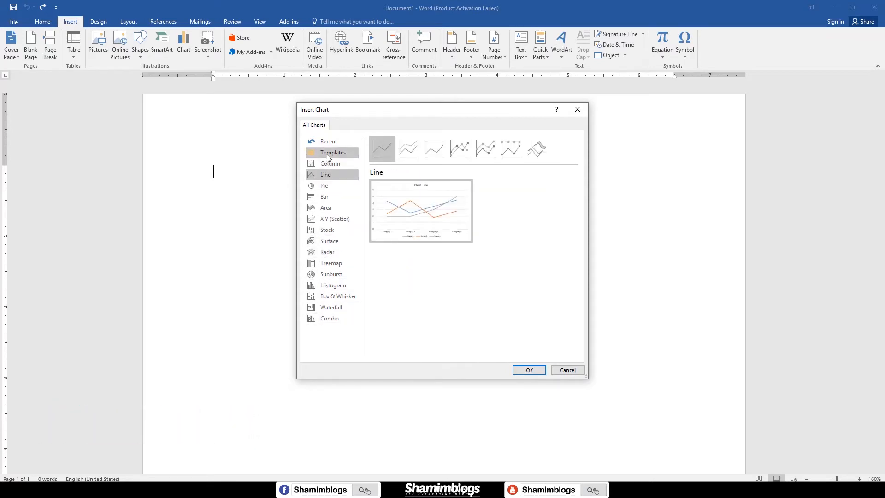
click(328, 153)
click(326, 143)
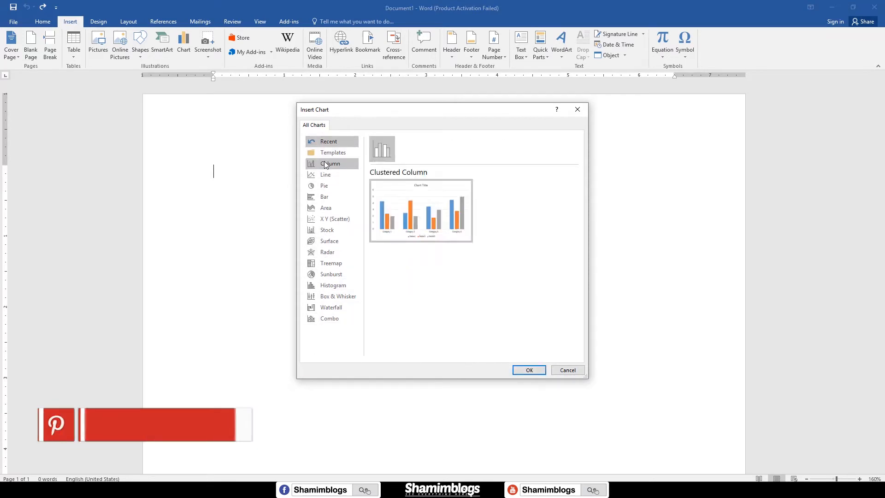
Step: Insert a Clustered Column chart into the document and move its data sheet slightly lower
click(325, 164)
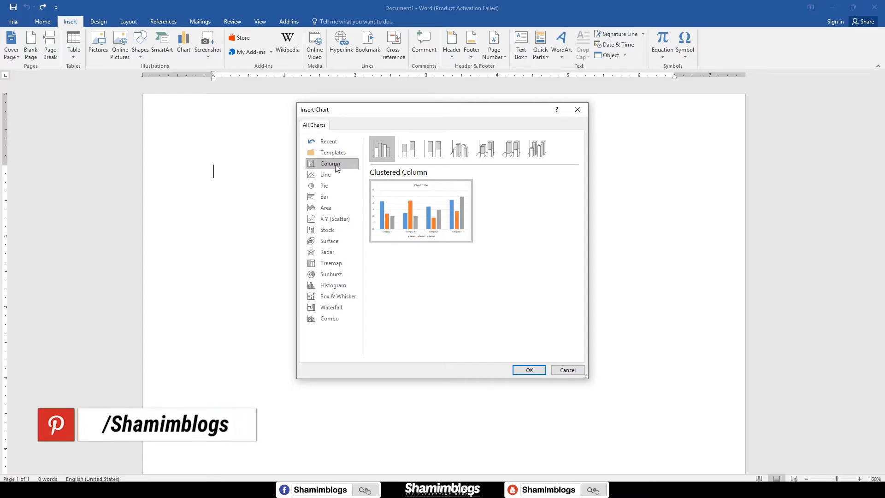
click(522, 371)
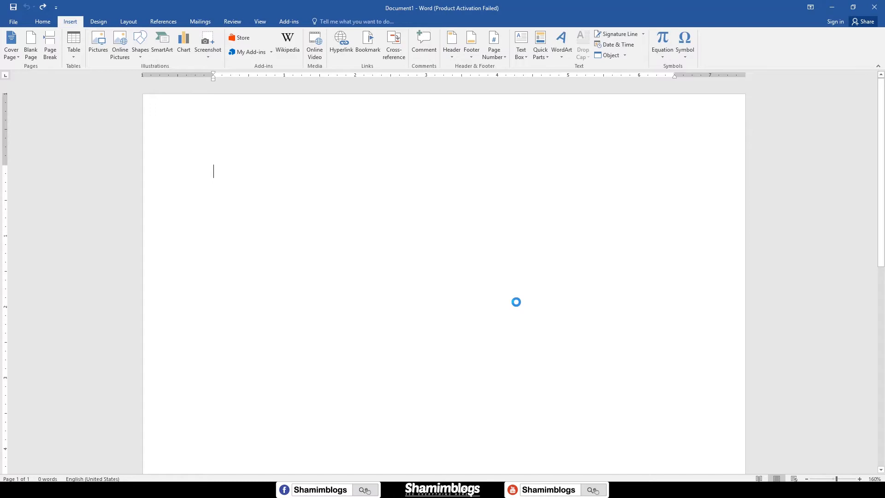
mouse_move(370, 78)
mouse_down()
mouse_move(327, 108)
mouse_move(368, 90)
mouse_up()
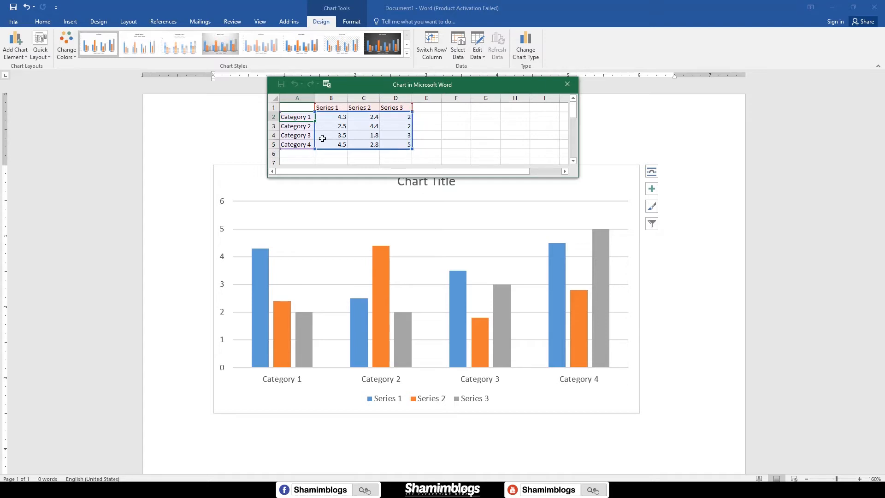
Step: Rename Category 1 to Ban and Category 2 to IN in the chart's data sheet
double_click(300, 119)
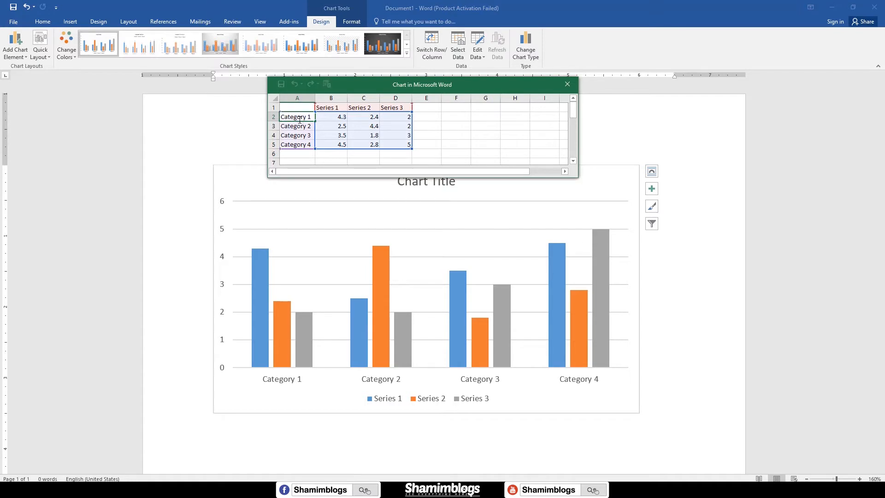
drag(312, 117, 282, 119)
text(A)
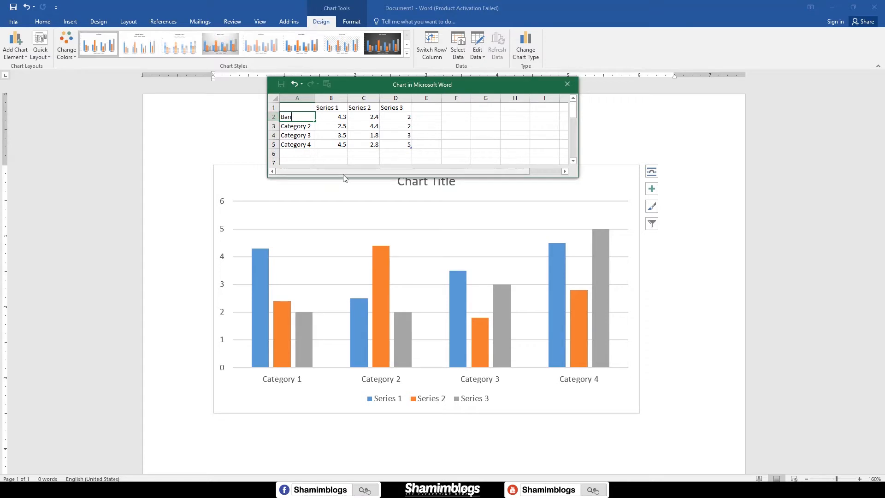
click(299, 126)
double_click(300, 126)
key(Delete)
key(Delete)
key(BackSpace)
key(BackSpace)
key(BackSpace)
key(BackSpace)
key(BackSpace)
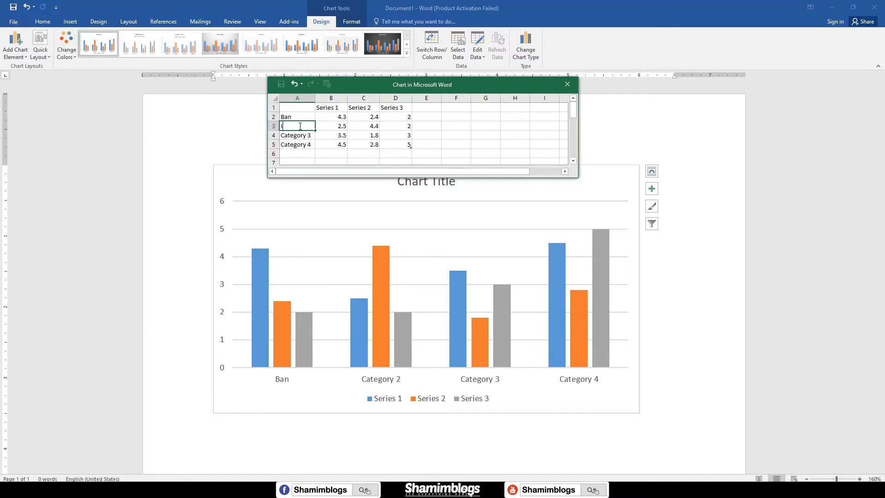
Step: Rename Category 3 to PAK and Category 4 to CH in the chart's data sheet
click(301, 136)
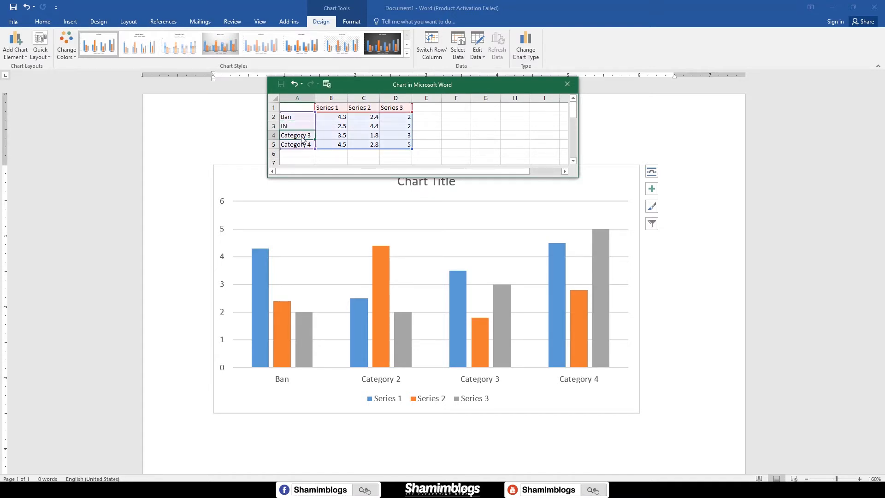
double_click(309, 136)
drag(309, 135, 268, 132)
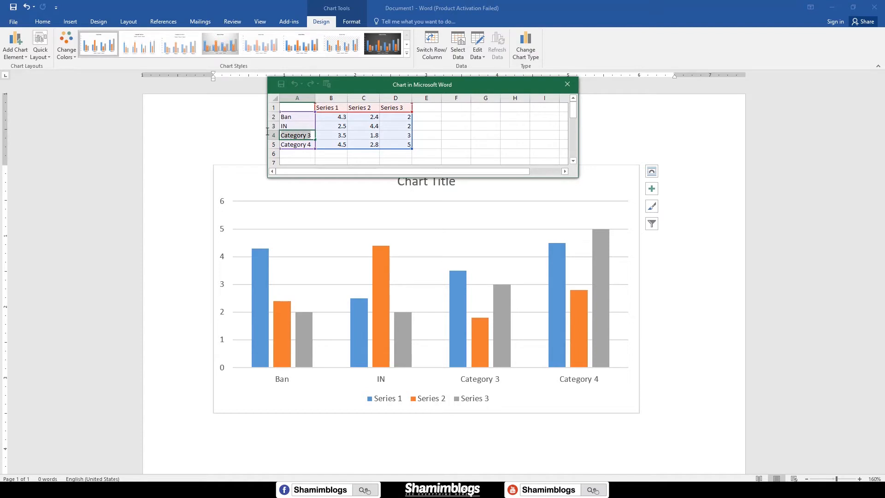
text(PAK)
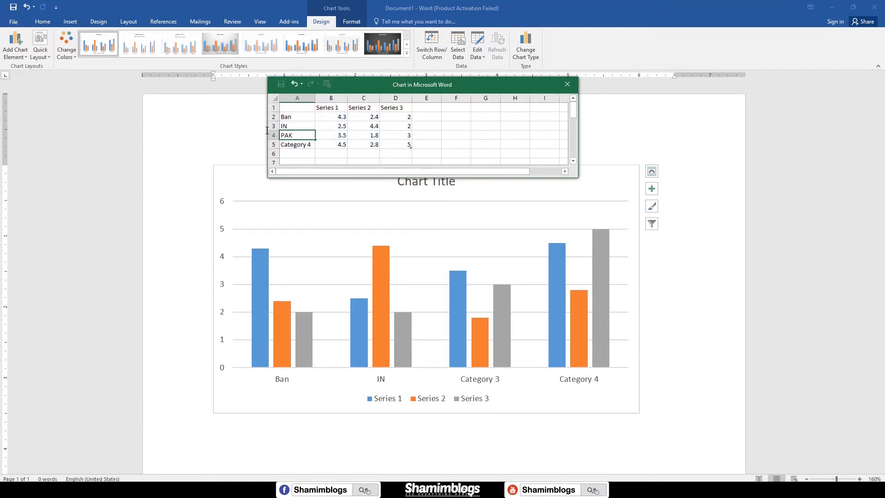
click(297, 146)
double_click(312, 145)
drag(312, 144, 262, 147)
text(CH)
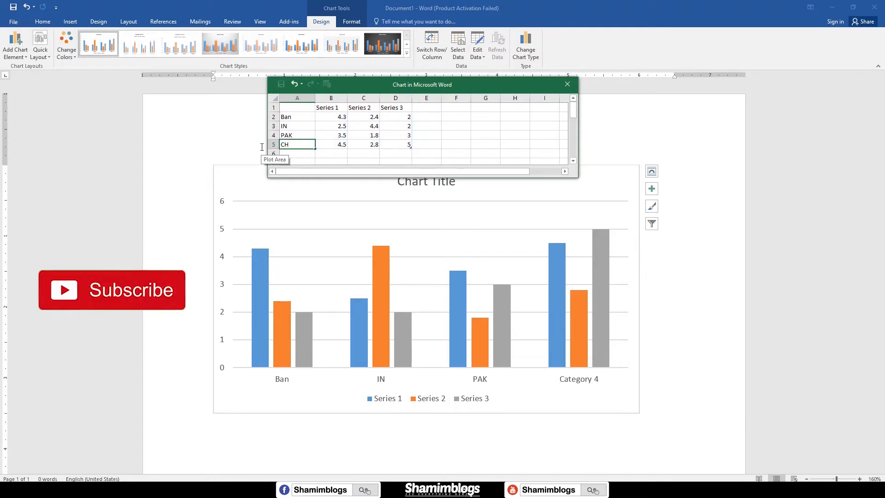
Step: Rename the three series headings in the chart's data sheet to JAN, FEB and MAR
click(335, 107)
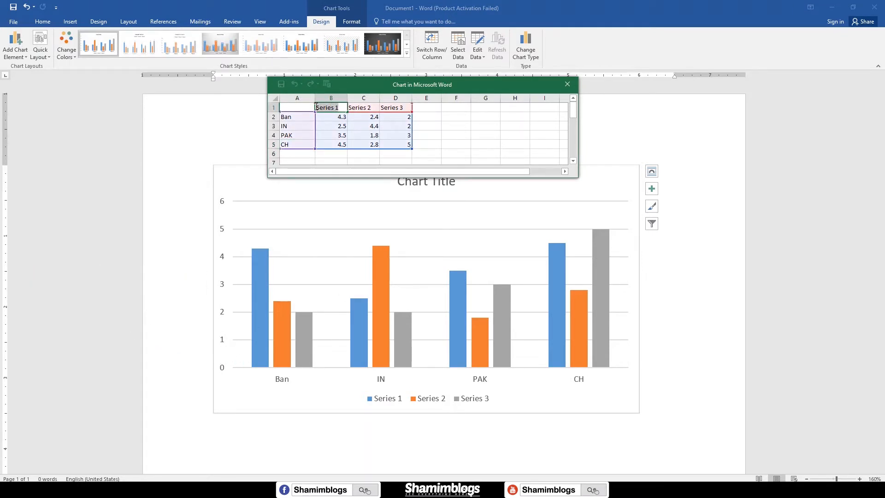
text(JAN)
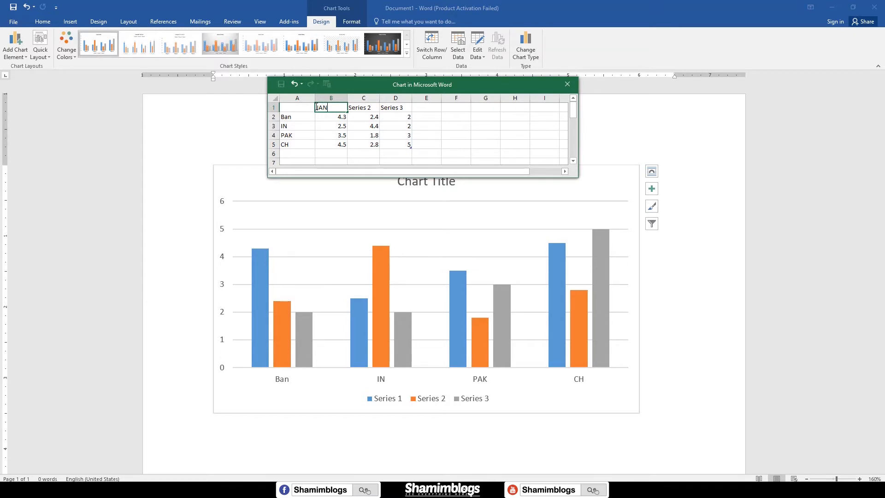
click(363, 106)
double_click(373, 107)
drag(373, 107, 342, 107)
text(FE)
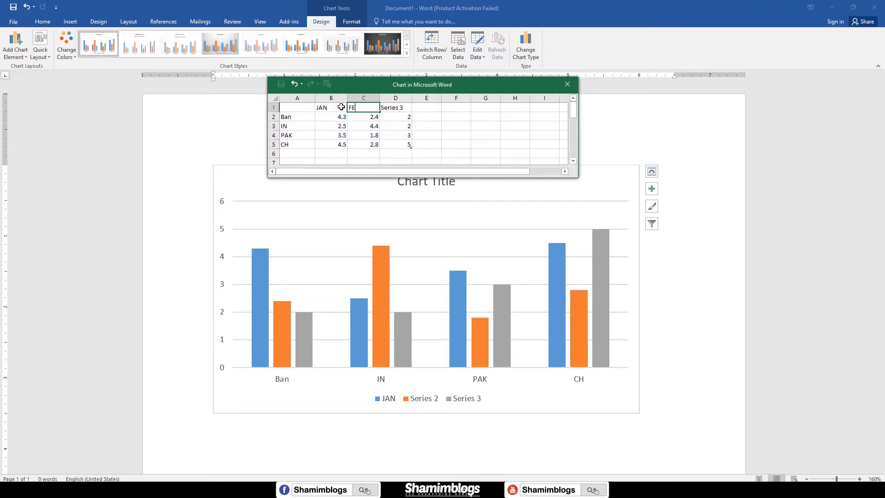
text(B)
click(396, 108)
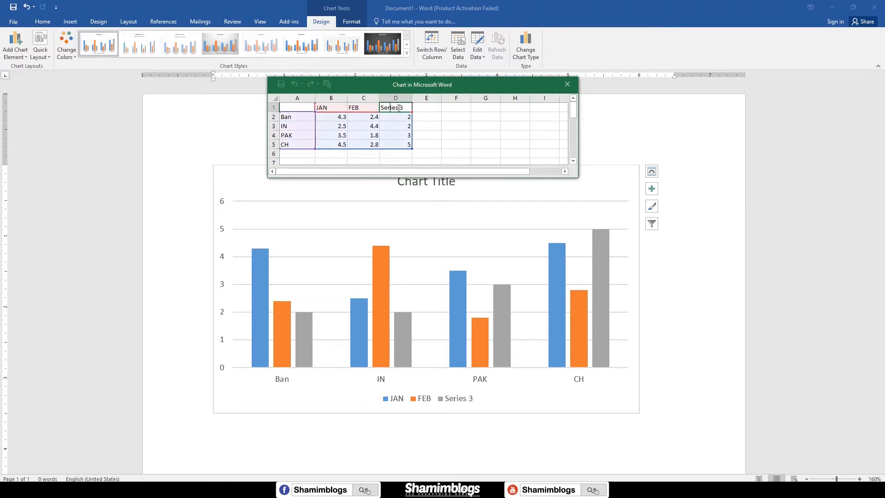
text(MAR)
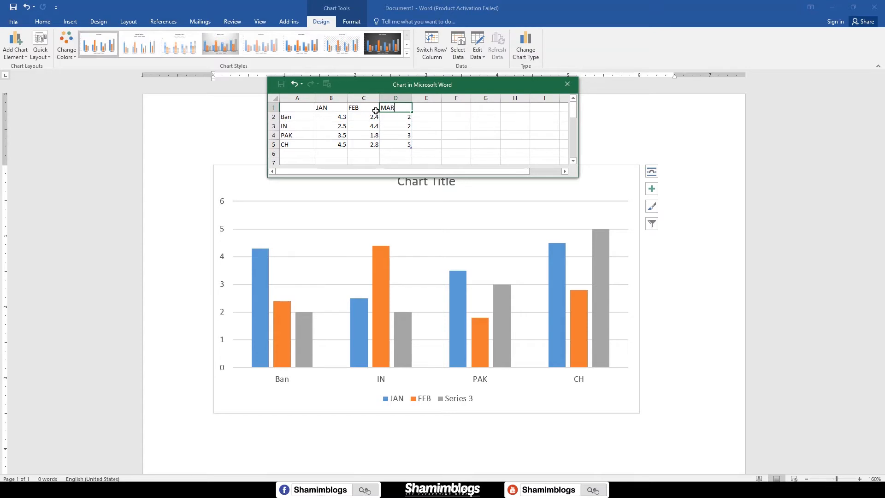
click(298, 117)
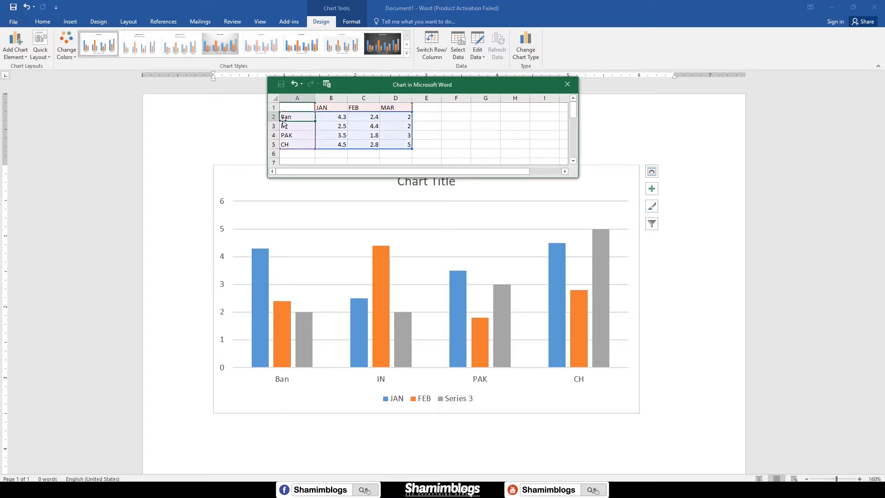
Step: Set the Ban row's values to 1000 for JAN, 1500 for FEB and 1200 for MAR
click(337, 117)
drag(337, 117, 347, 117)
text(1000)
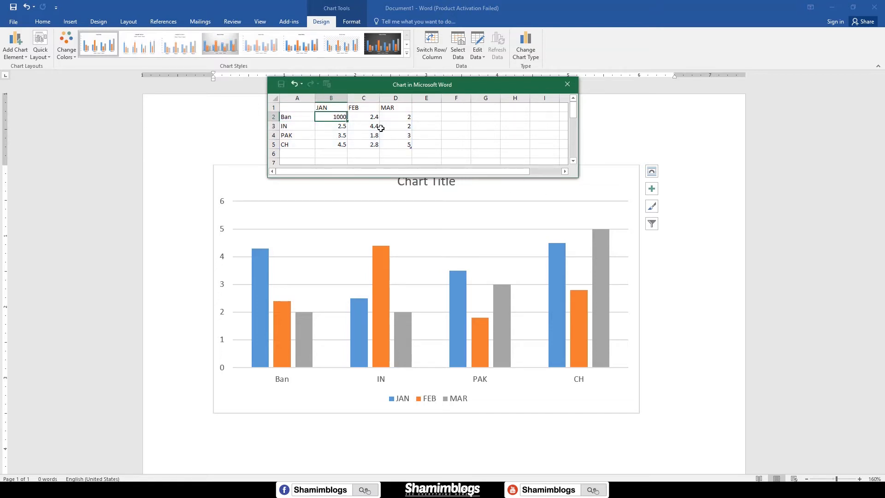
click(368, 118)
double_click(364, 118)
drag(365, 118, 375, 117)
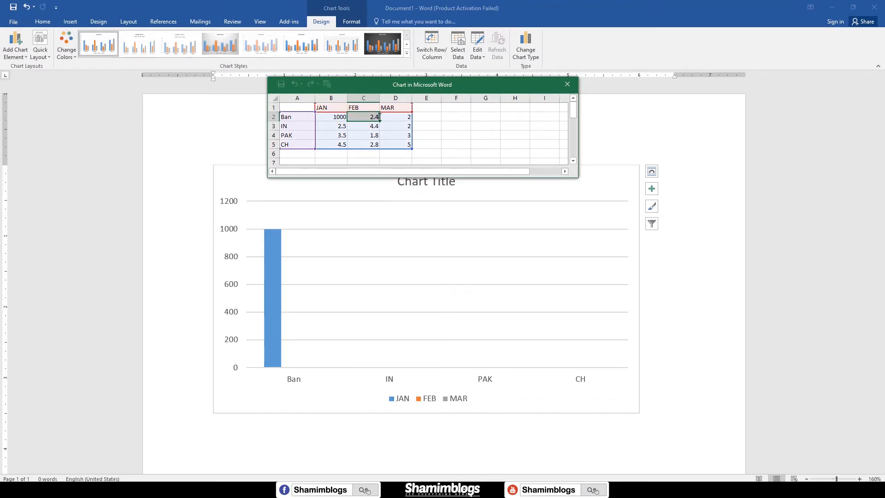
text(1500)
click(402, 119)
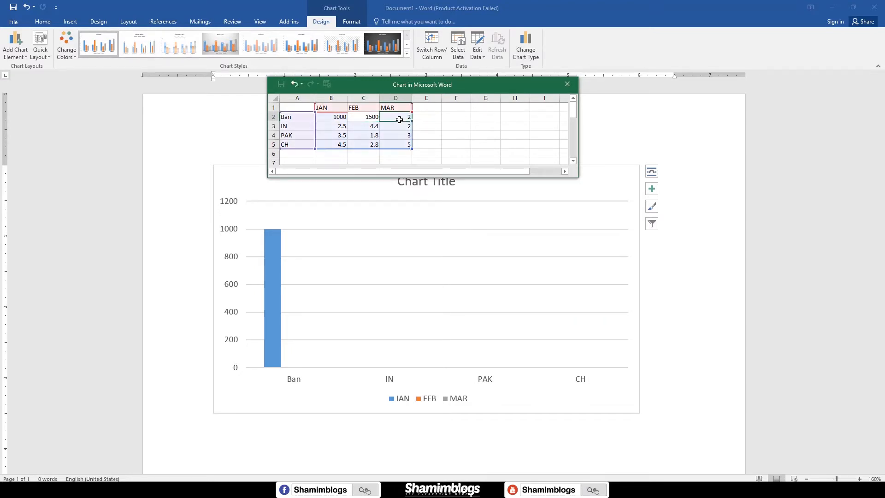
double_click(408, 117)
double_click(409, 118)
text(1200)
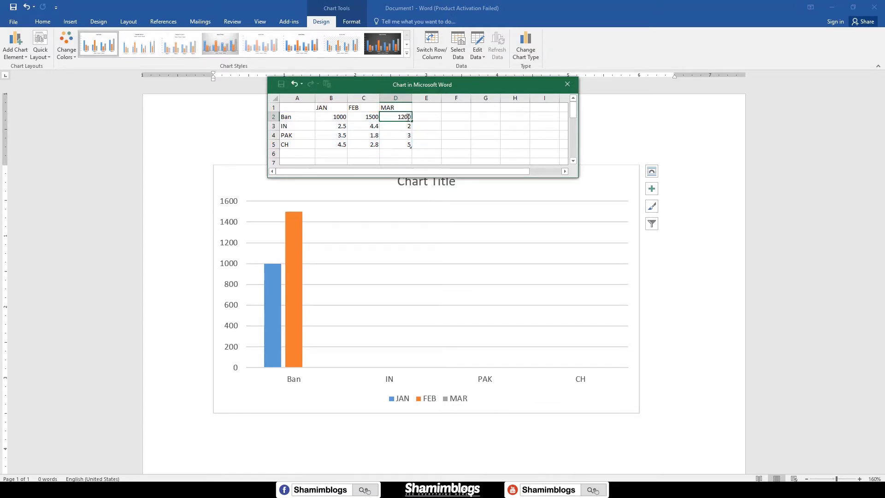
Step: Set the IN row's values to 500 for JAN, 600 for FEB and 700 for MAR
click(336, 126)
double_click(339, 126)
double_click(347, 126)
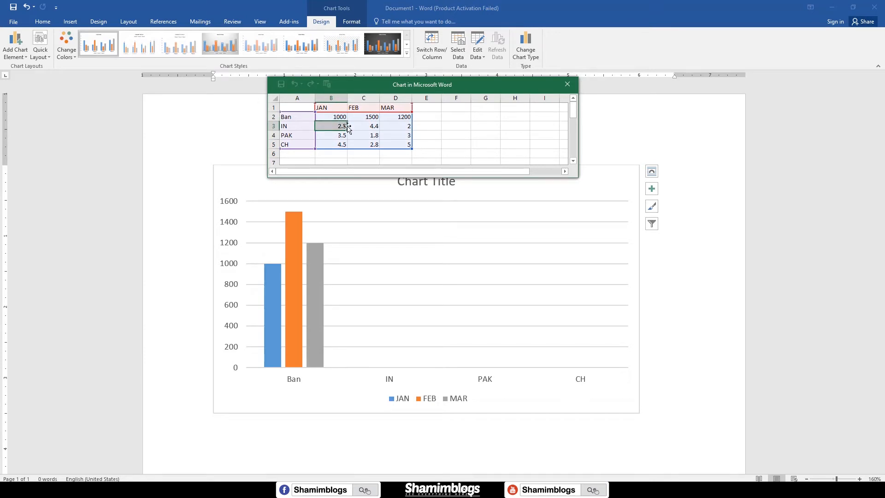
text(500)
click(369, 128)
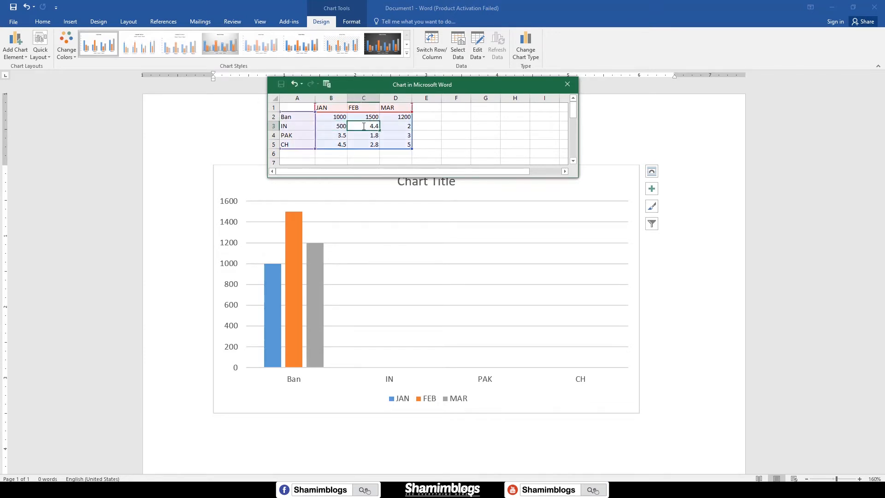
text(600)
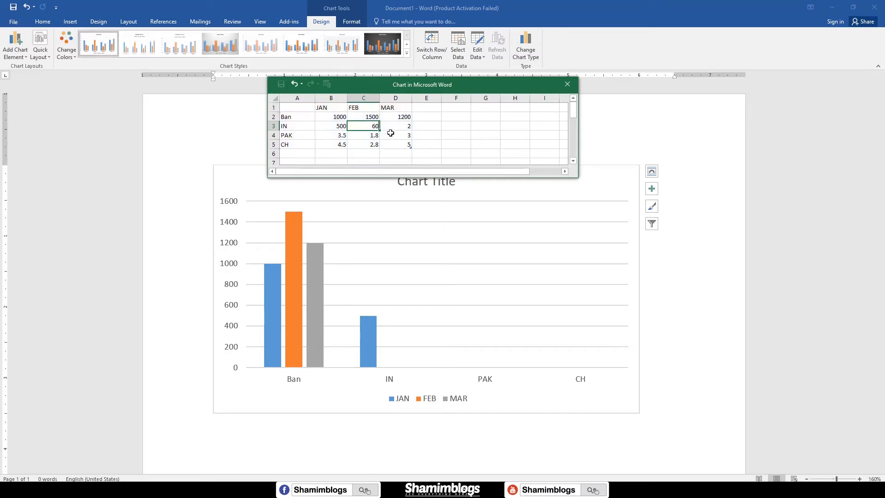
click(402, 126)
double_click(403, 126)
key(BackSpace)
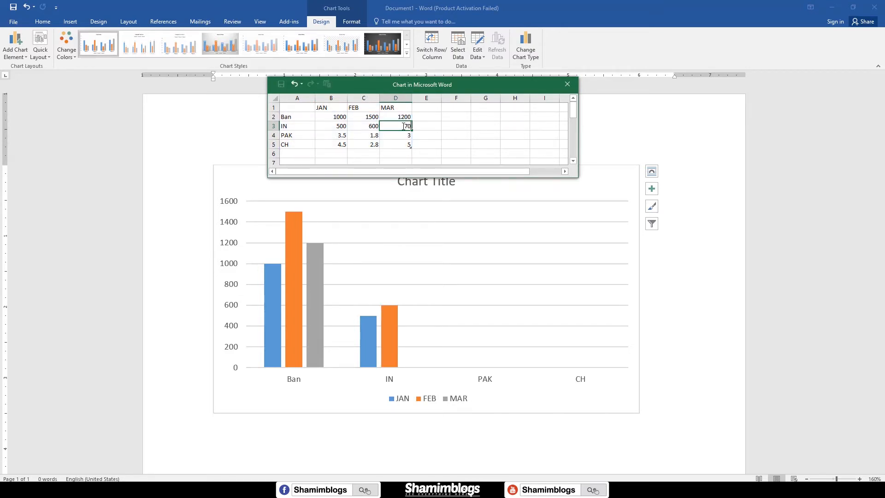
Step: Set the PAK row's values to 800 for JAN, 900 for FEB and 500 for MAR
click(335, 135)
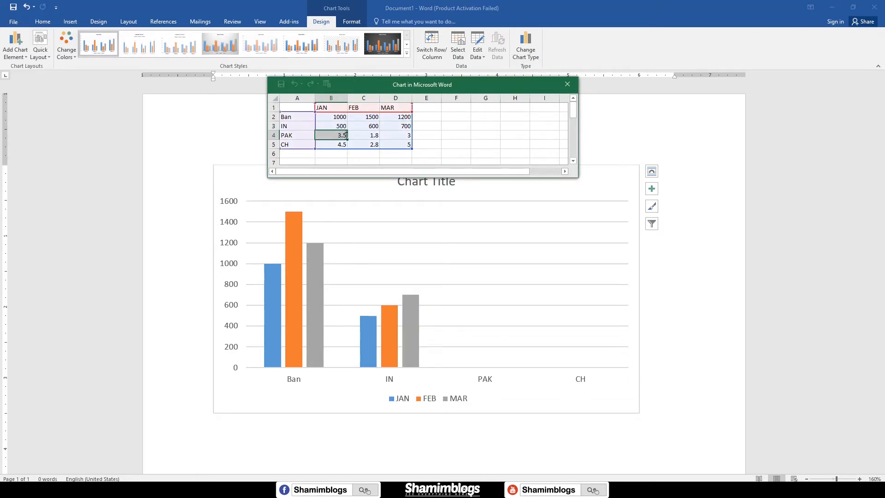
text(800)
click(372, 135)
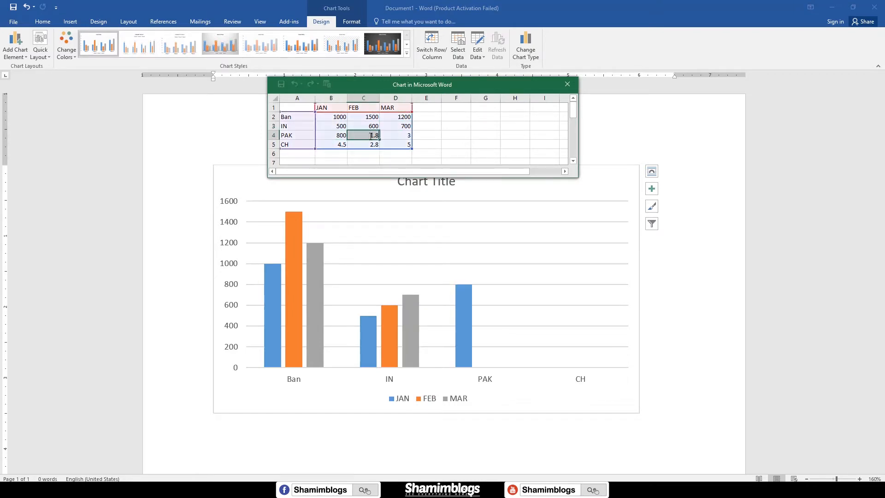
text(900)
click(407, 135)
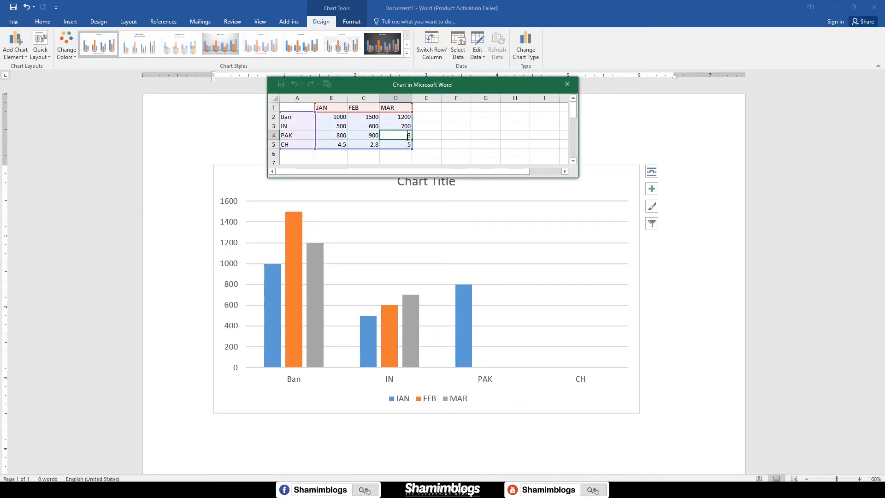
text(00)
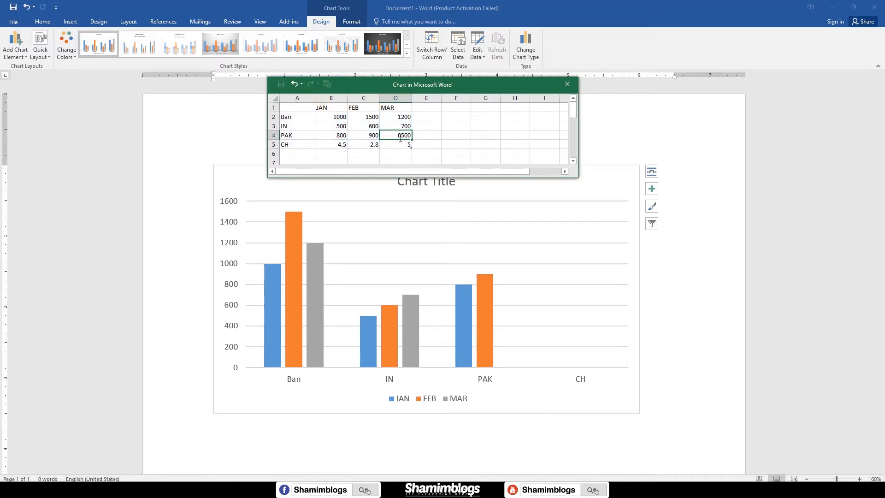
drag(401, 139, 399, 139)
key(BackSpace)
Step: Set the CH row's values to 100 for JAN, 200 for FEB and 300 for MAR
click(330, 146)
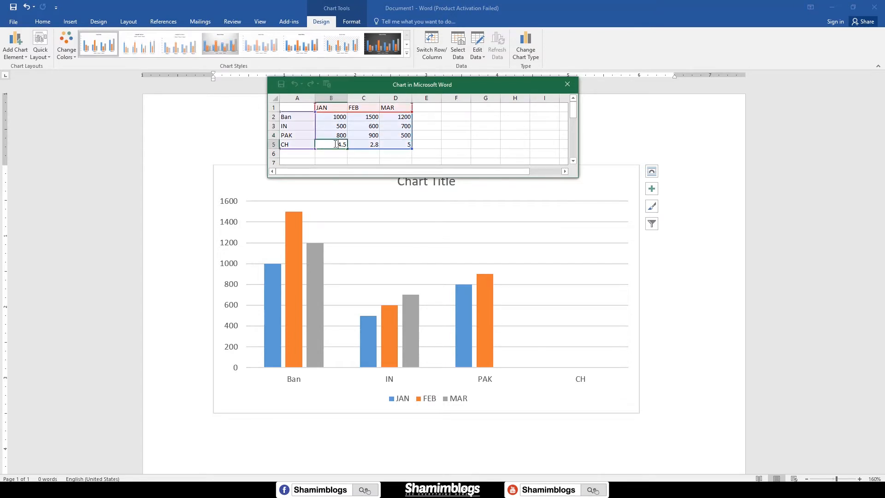
text(100)
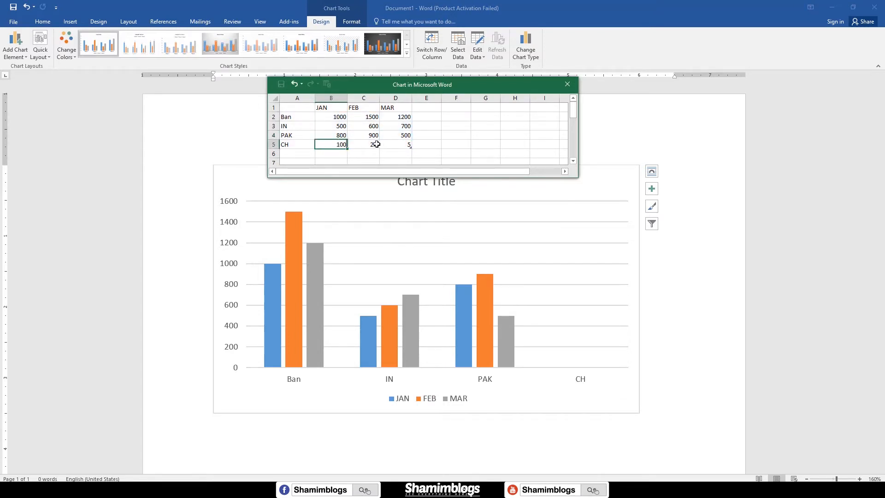
click(373, 144)
text(20)
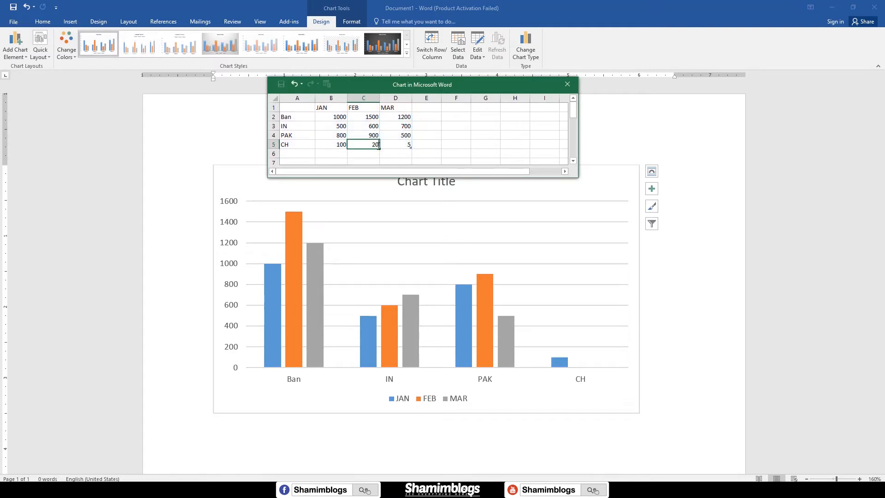
text(0)
click(401, 144)
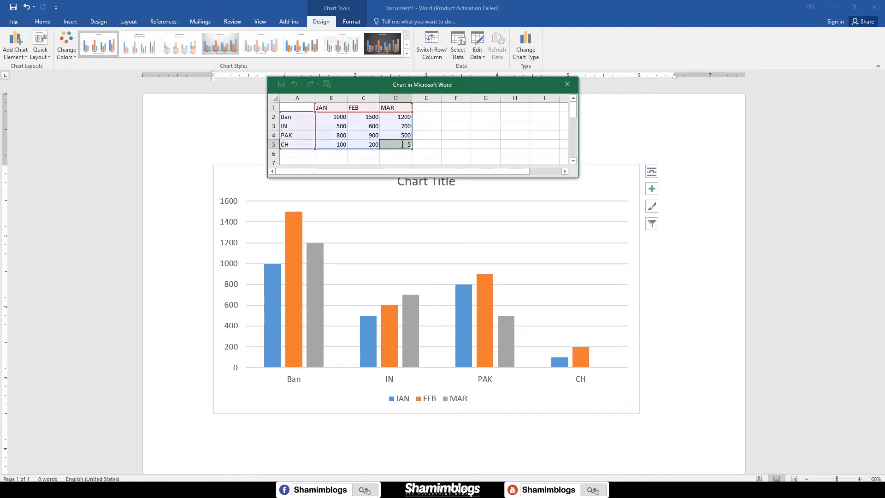
text(300)
click(387, 129)
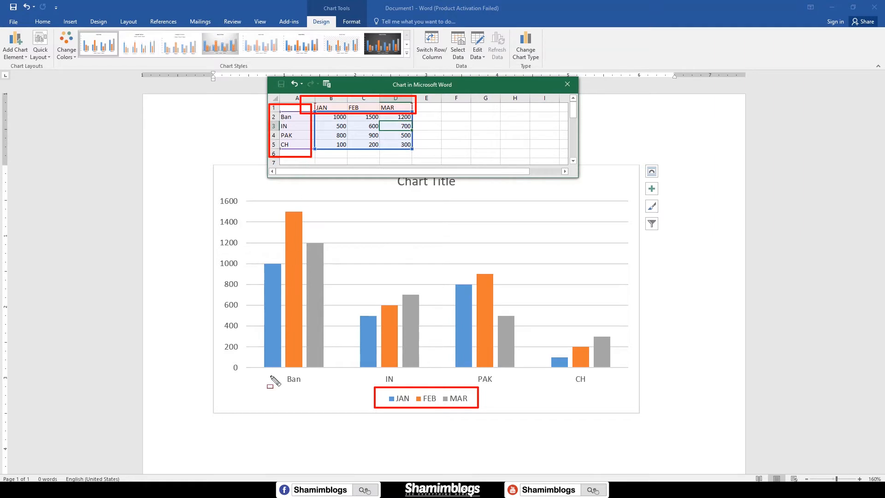
drag(499, 381, 601, 394)
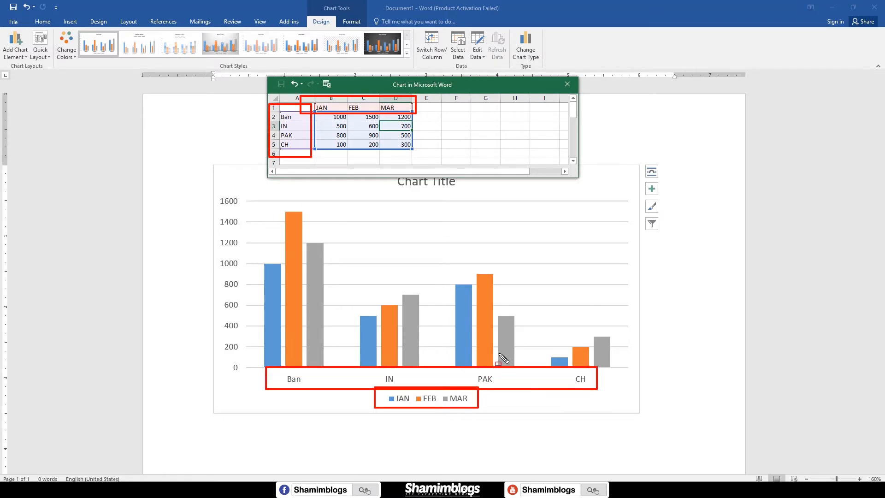
key(Escape)
click(297, 157)
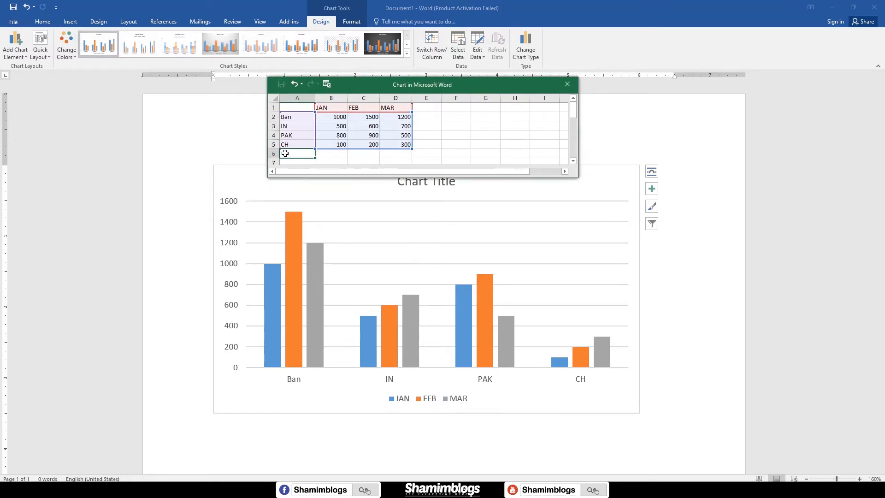
Step: Add a fourth series headed Apr beside MAR in the data sheet and enter 2500 for Ban
click(423, 107)
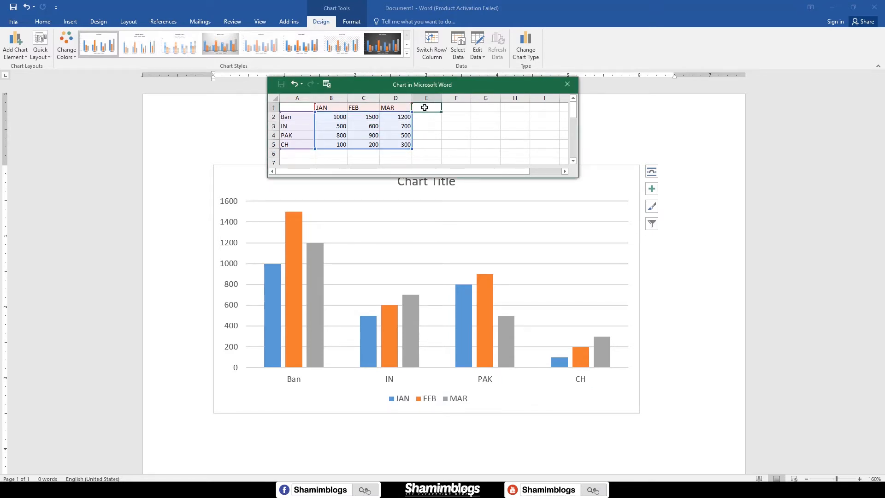
double_click(424, 107)
text(apr)
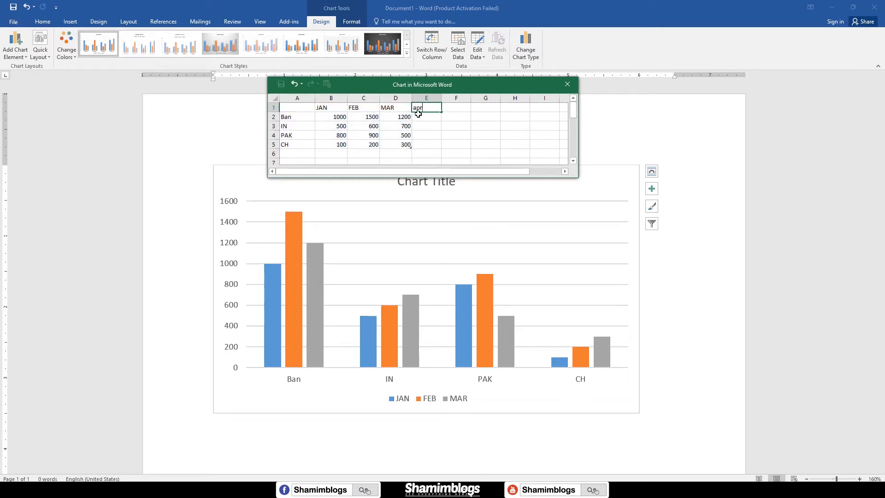
text(A)
click(425, 119)
text(2500)
Step: Enter the Apr values 200 for IN, 100 for PAK and 500 for CH
click(424, 127)
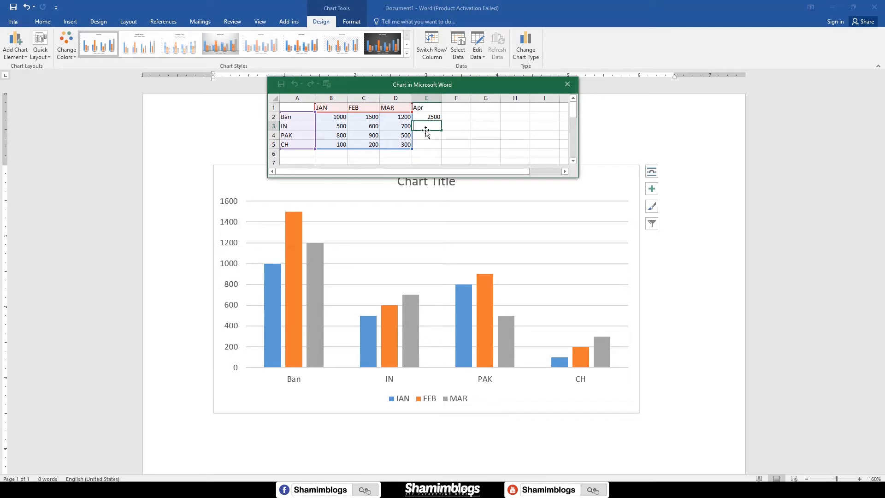
text(200)
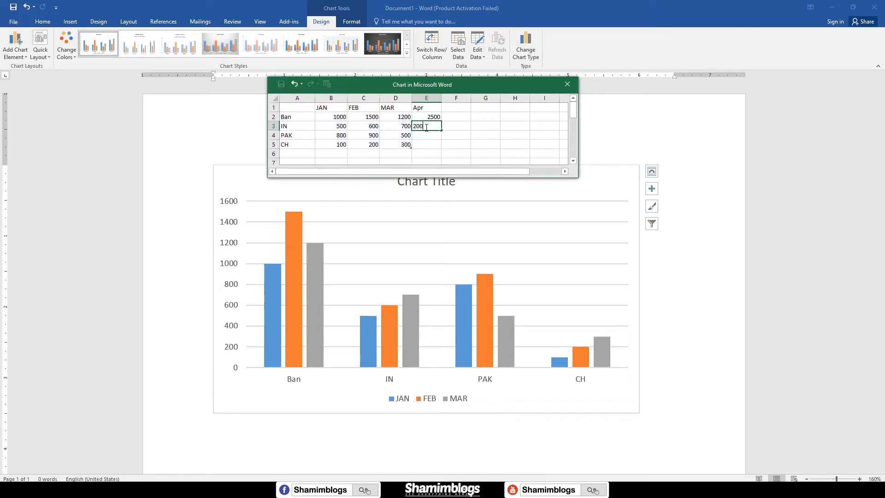
key(Return)
text(10)
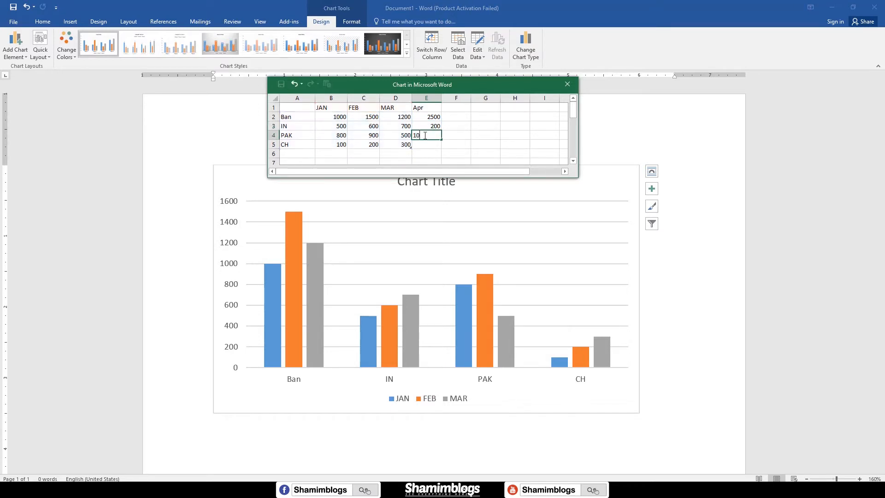
text(0)
key(Return)
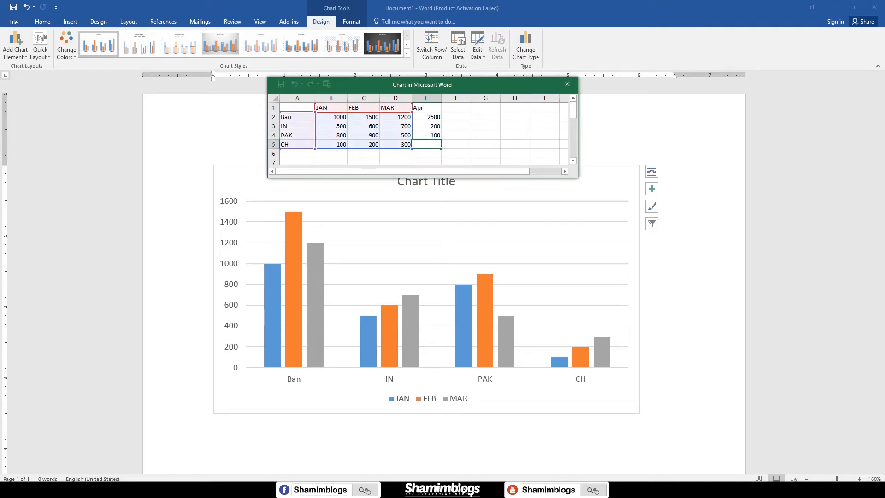
text(500)
Step: Add an RU row below CH with 50 for JAN, 40 for FEB, 30 for MAR and 20 for Apr
click(290, 154)
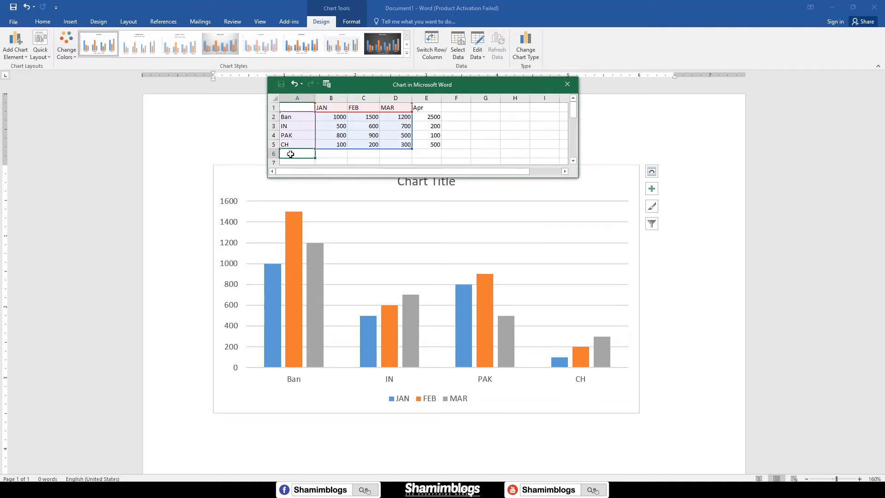
text(U)
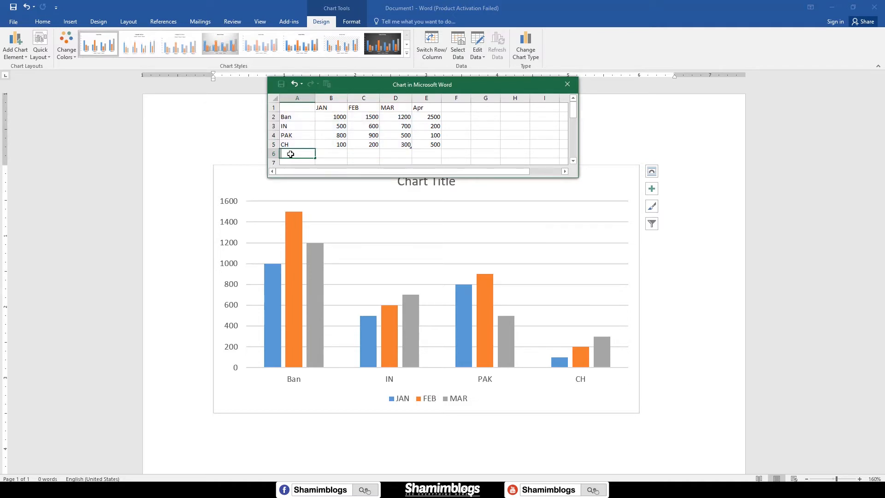
click(337, 153)
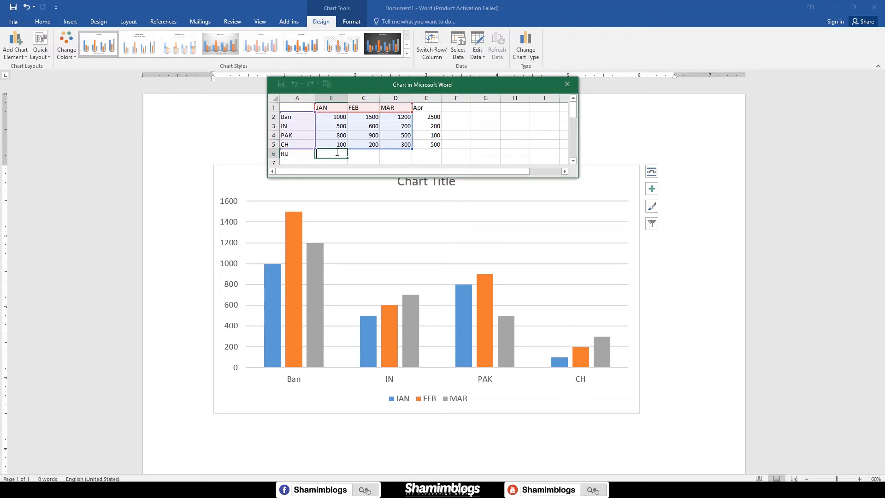
text(50)
click(357, 154)
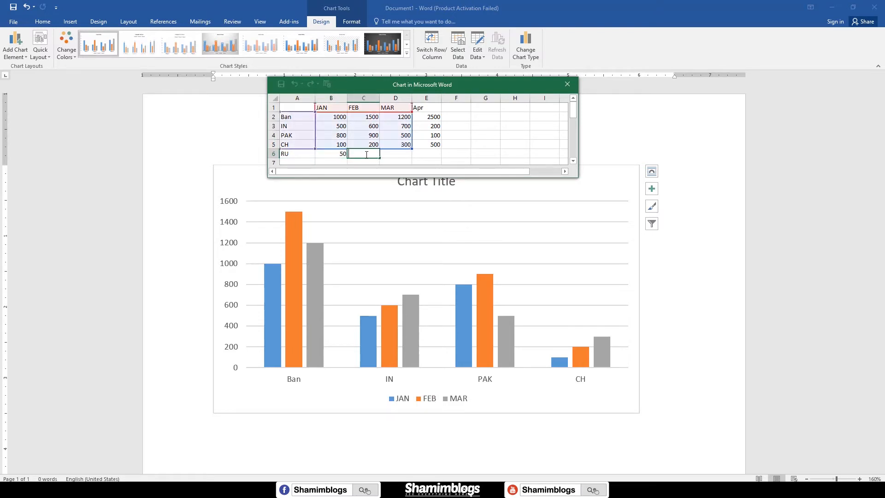
text(40)
click(395, 154)
text(30)
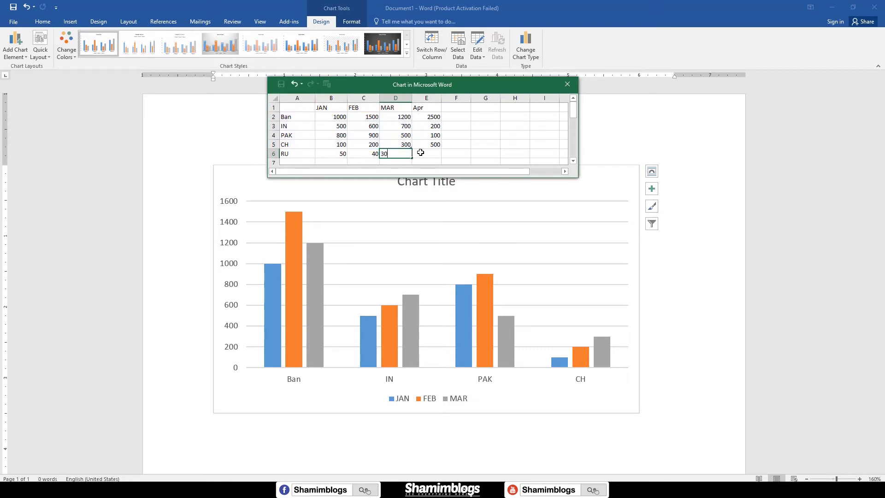
click(423, 152)
text(20)
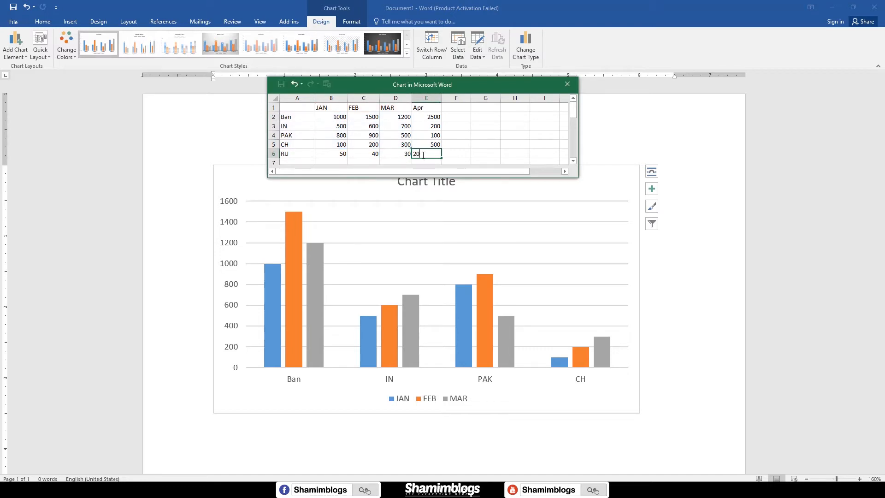
Step: Extend the chart's data range to include the Apr column and the RU row
click(398, 144)
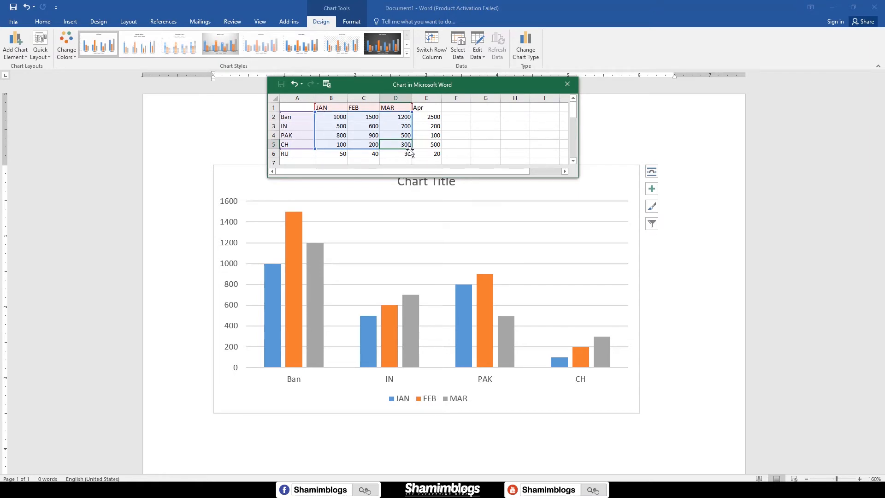
drag(427, 155, 434, 158)
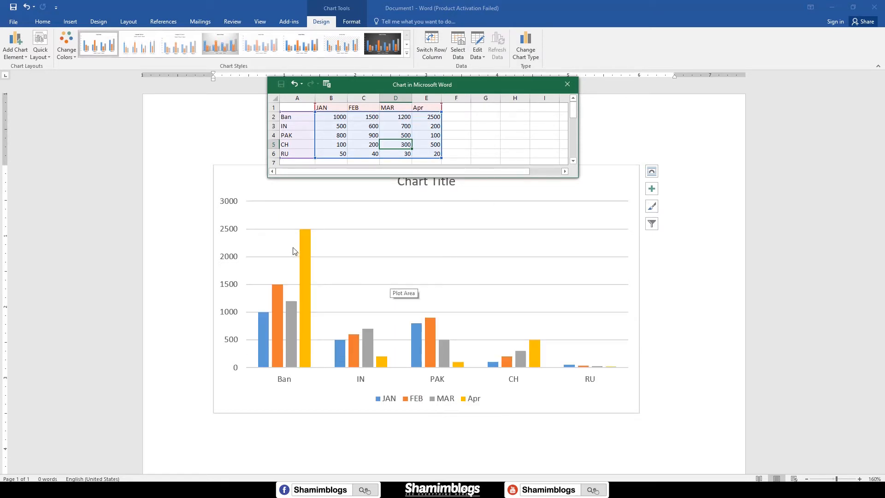
mouse_move(213, 209)
mouse_down()
mouse_move(308, 301)
mouse_move(620, 392)
mouse_up()
key(Escape)
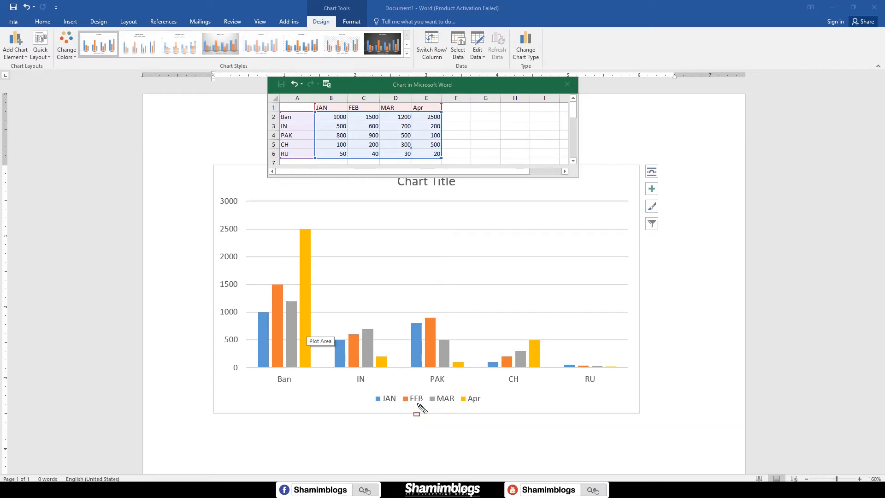
drag(395, 388, 421, 407)
drag(265, 272, 287, 380)
drag(418, 385, 453, 419)
drag(275, 275, 307, 382)
drag(452, 386, 495, 422)
drag(291, 220, 311, 349)
drag(321, 384, 323, 395)
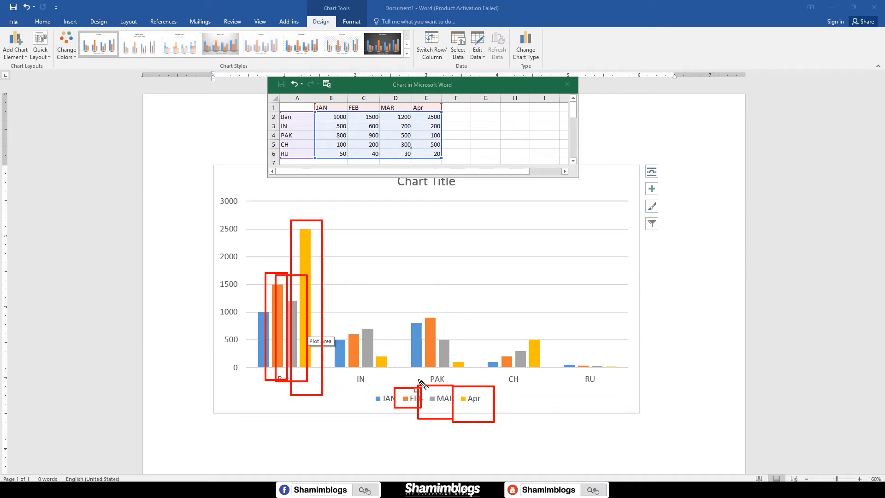
key(Escape)
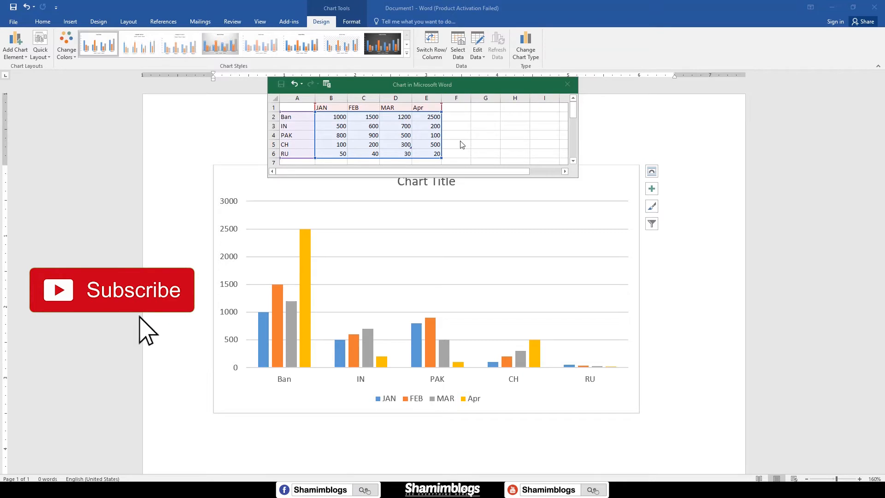
Step: Close the chart's data sheet and change the chart title to Shamimblogs
click(568, 85)
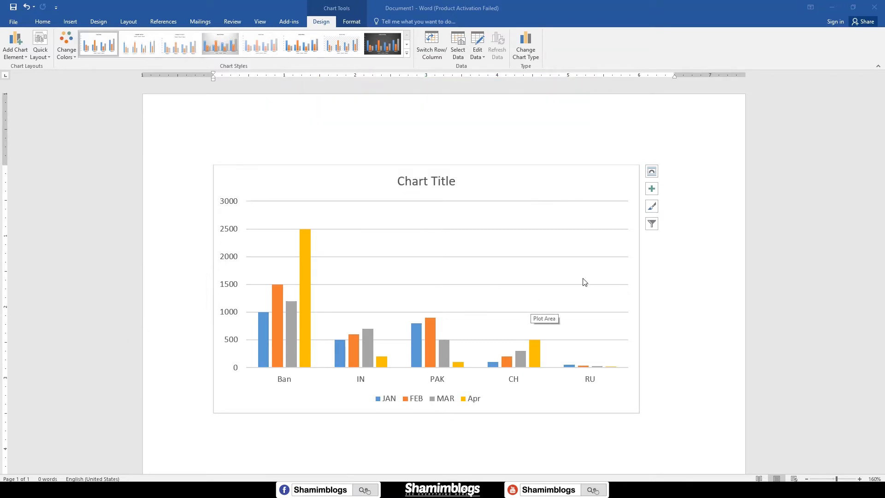
click(408, 183)
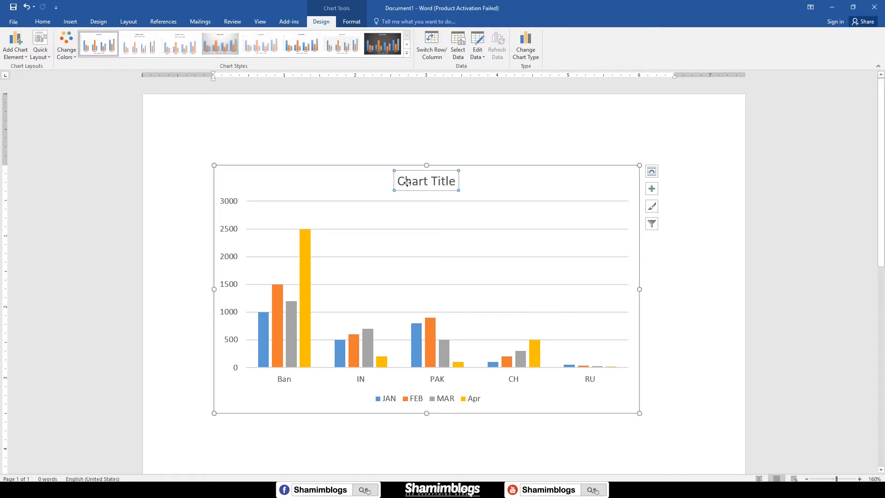
double_click(415, 183)
click(394, 183)
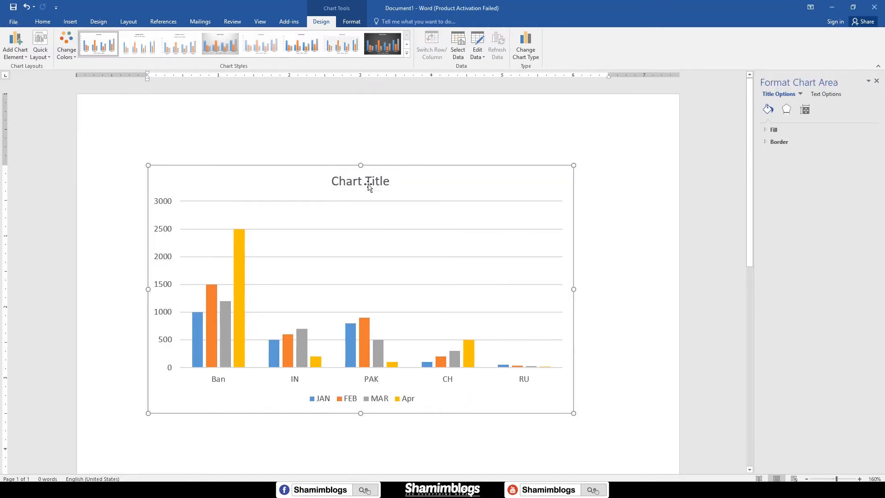
click(357, 183)
drag(333, 182, 393, 185)
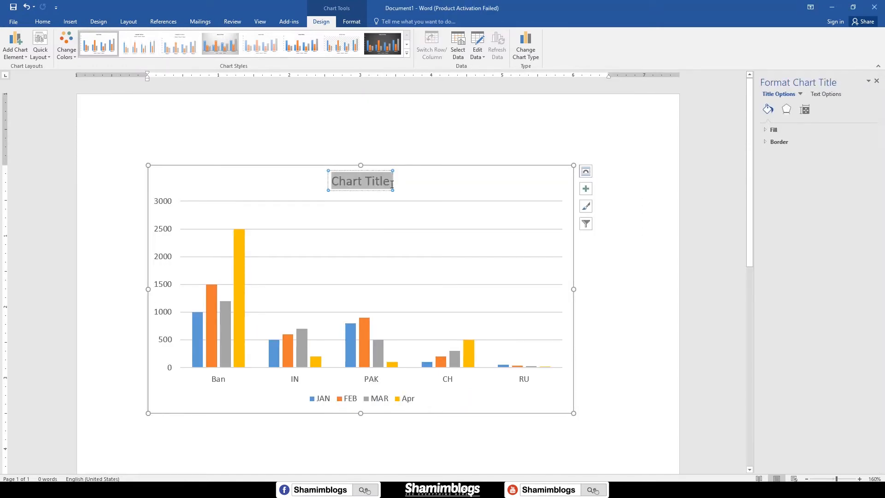
text(Shamim)
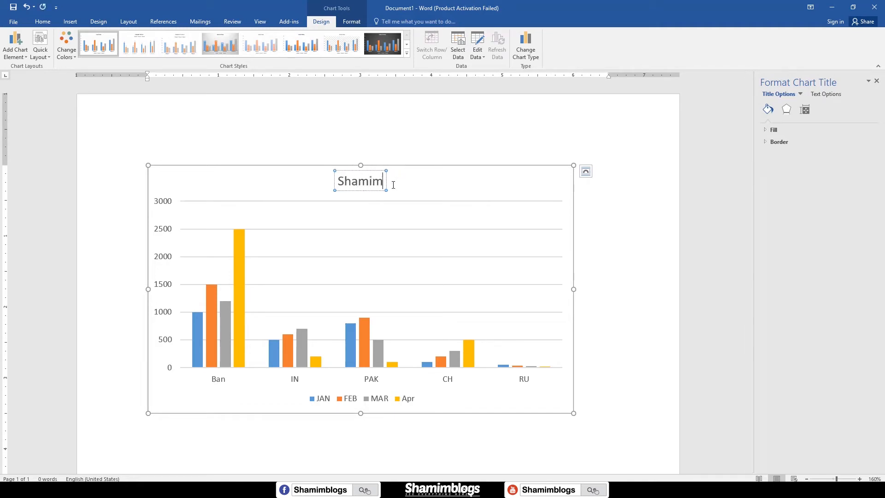
text(blogs)
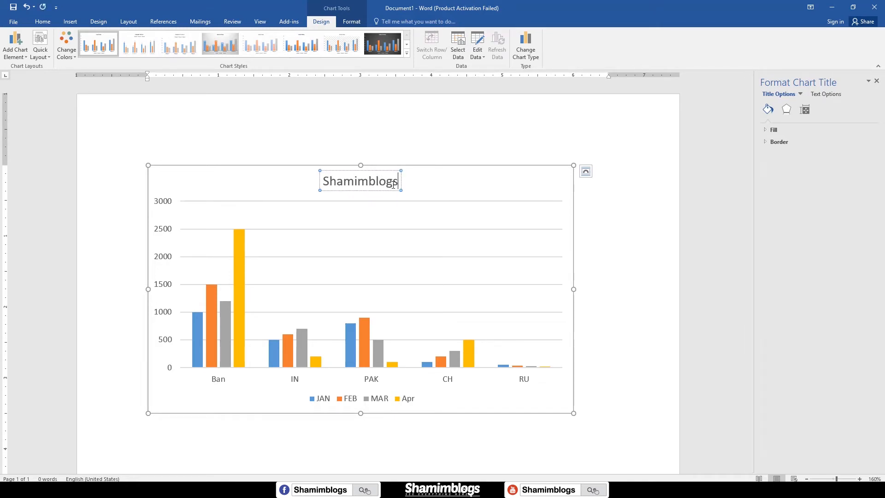
click(878, 82)
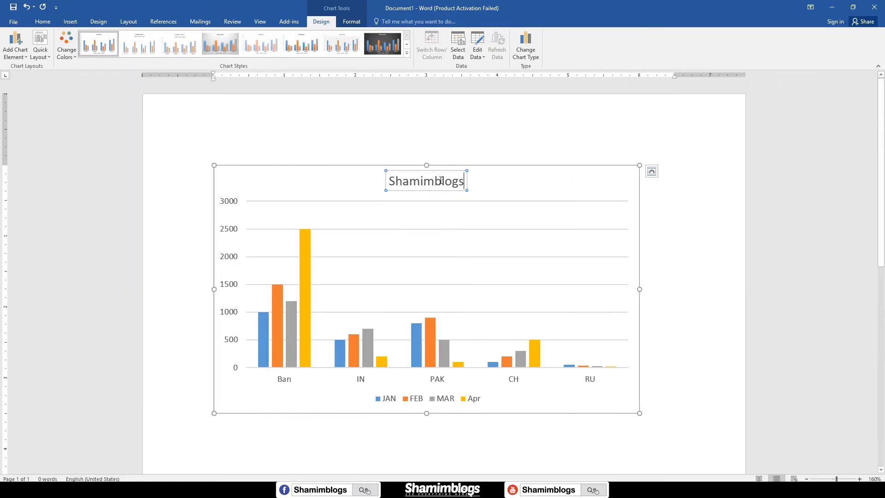
Step: Change the chart title's font colour to a lighter blue-gray theme colour
click(436, 181)
double_click(436, 181)
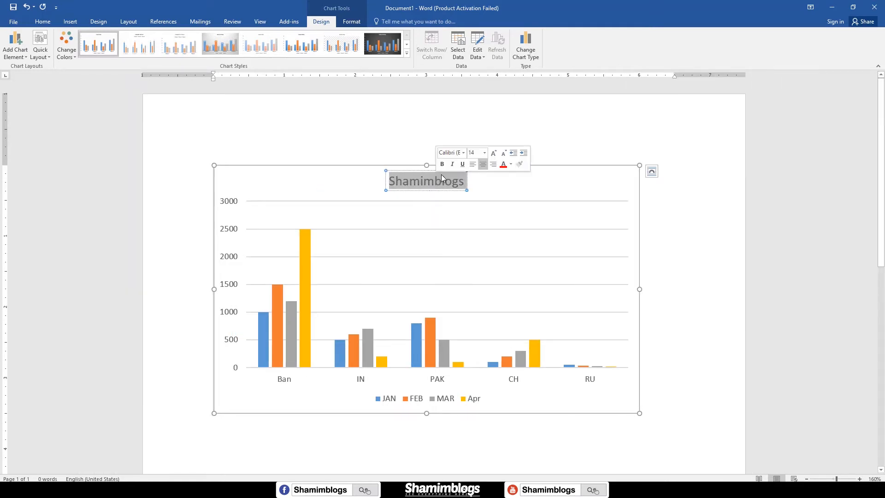
click(511, 164)
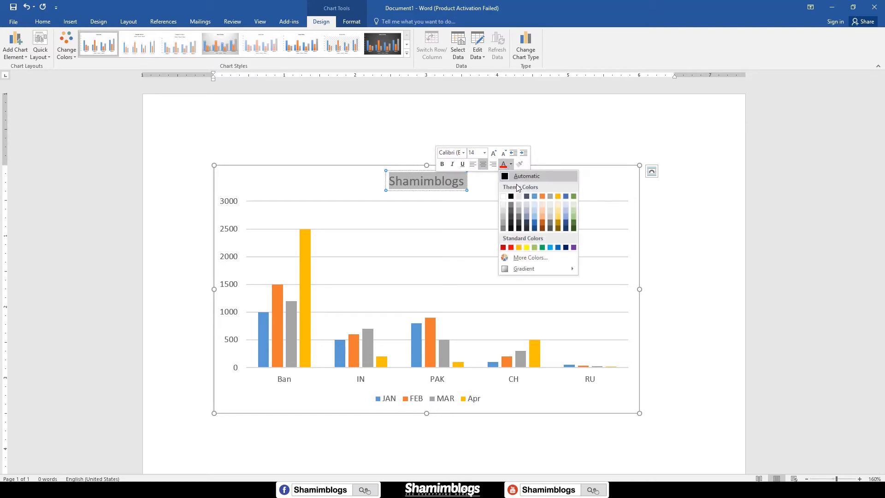
click(530, 214)
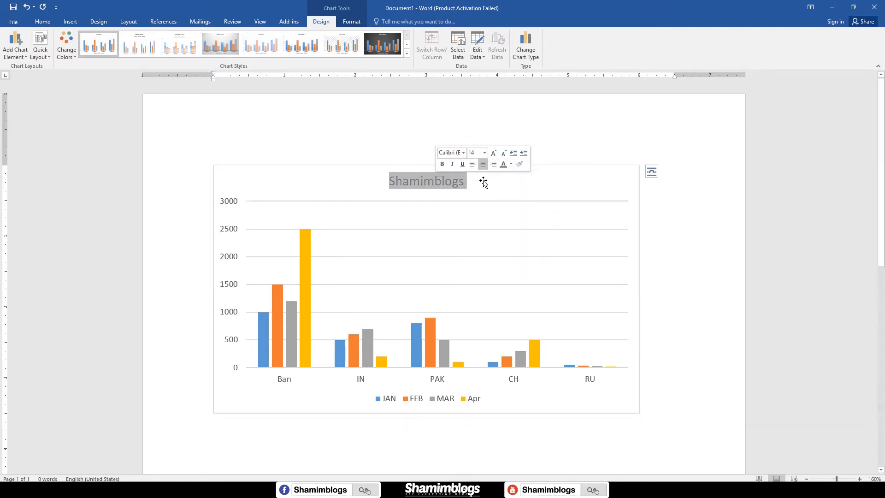
click(434, 183)
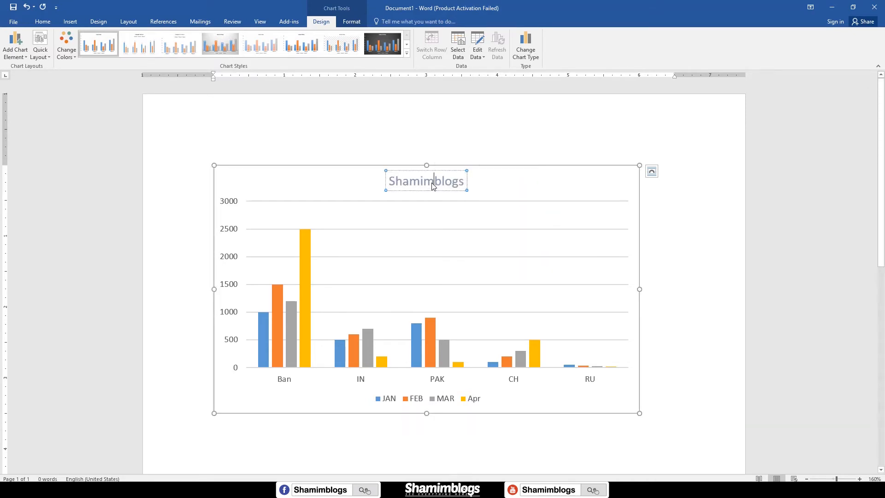
Step: Open the chart title's fill options and try a gradient fill with a dark gold preset
click(387, 173)
double_click(389, 169)
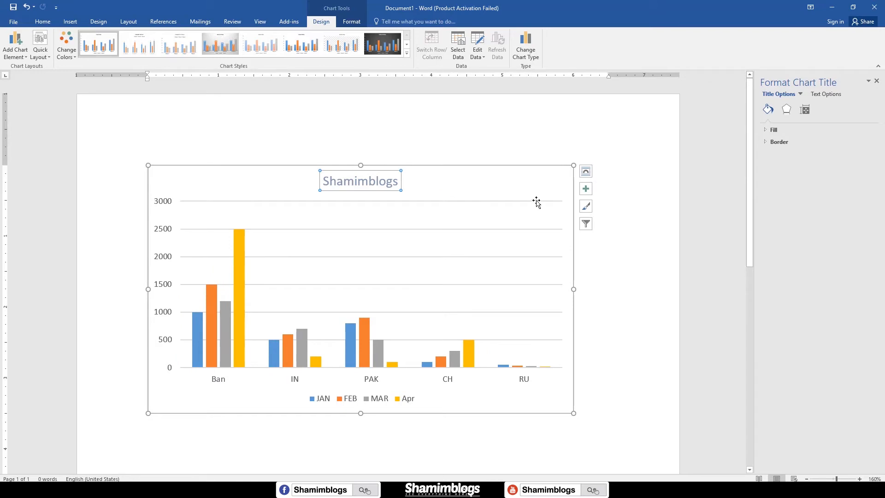
click(767, 131)
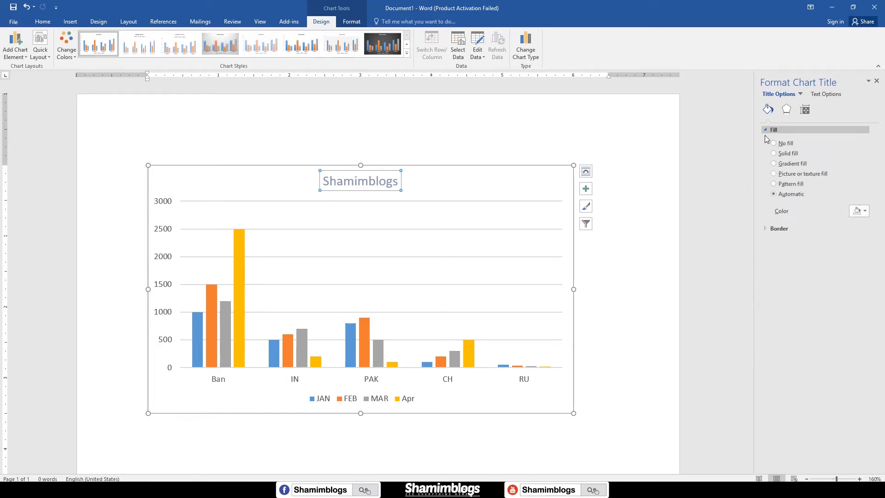
click(777, 145)
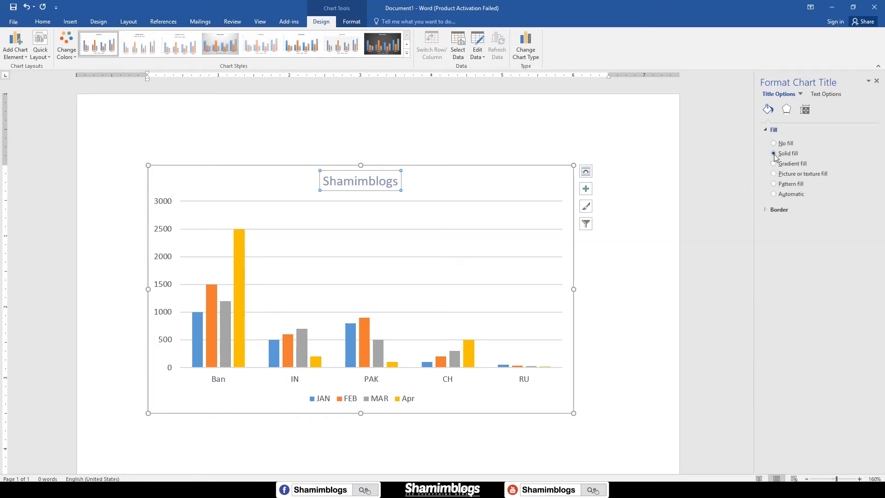
click(775, 154)
click(775, 163)
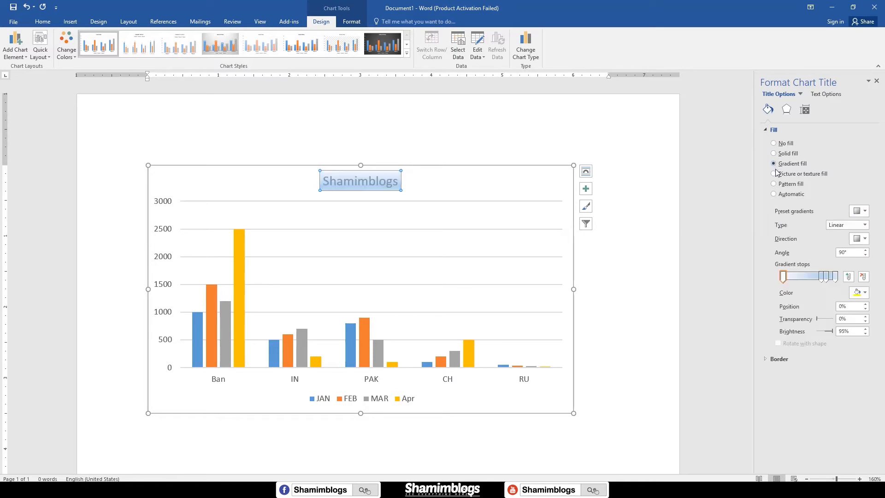
click(856, 213)
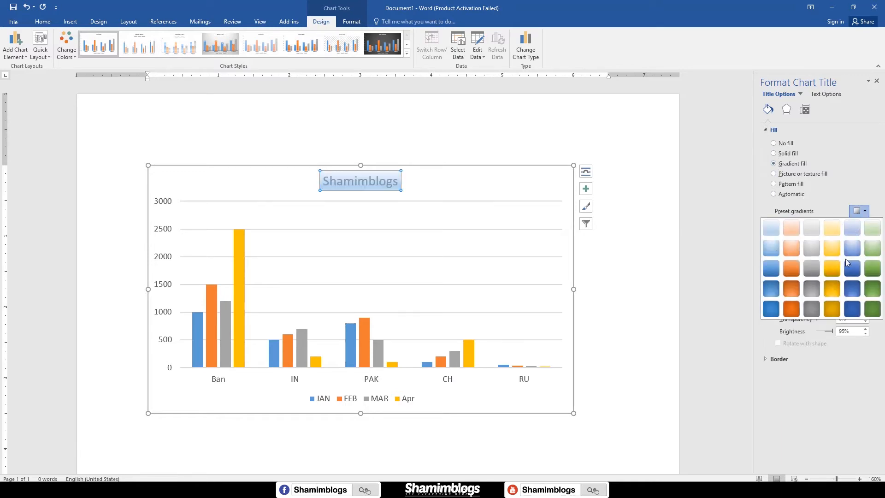
click(837, 292)
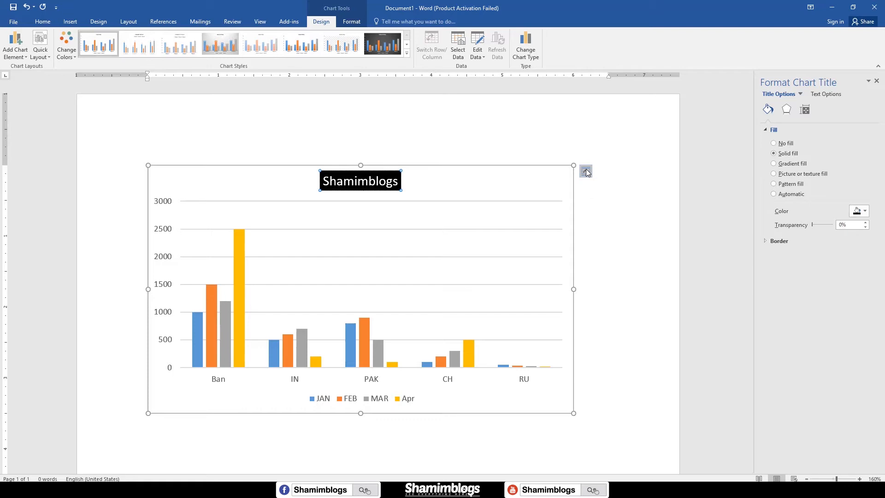
Step: Add axis titles to both axes of the chart, leaving their placeholder text as it is
click(578, 295)
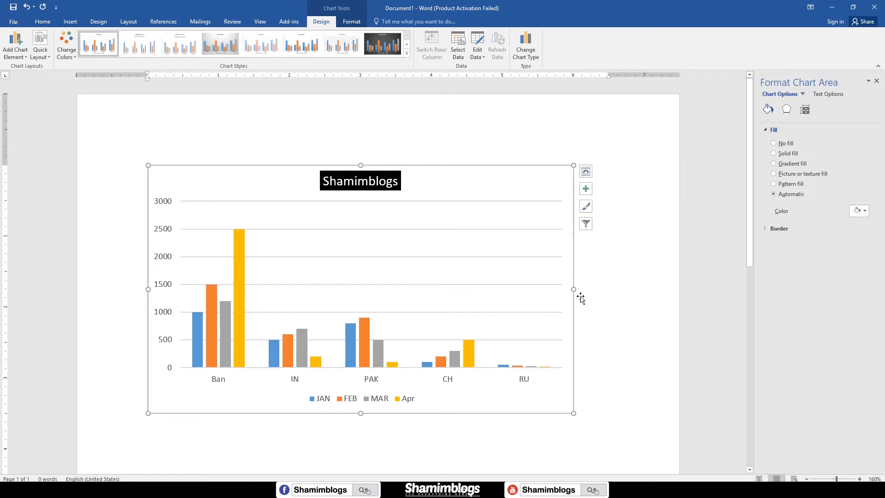
click(567, 234)
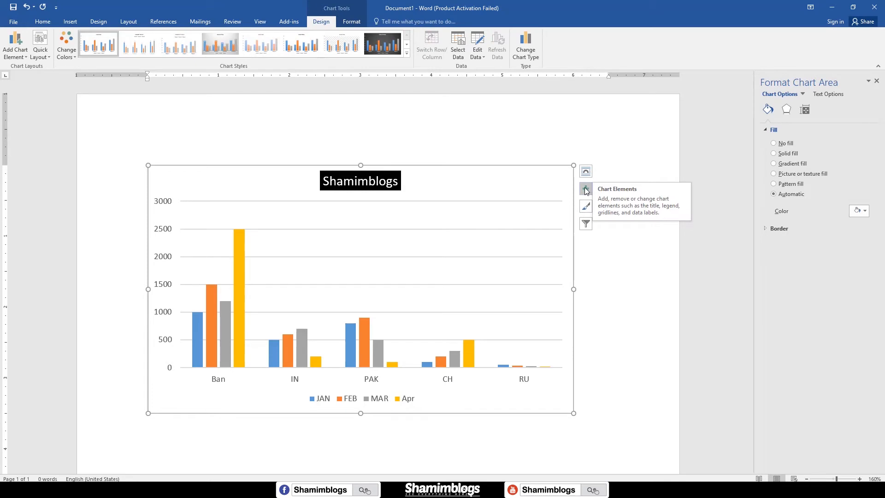
click(586, 190)
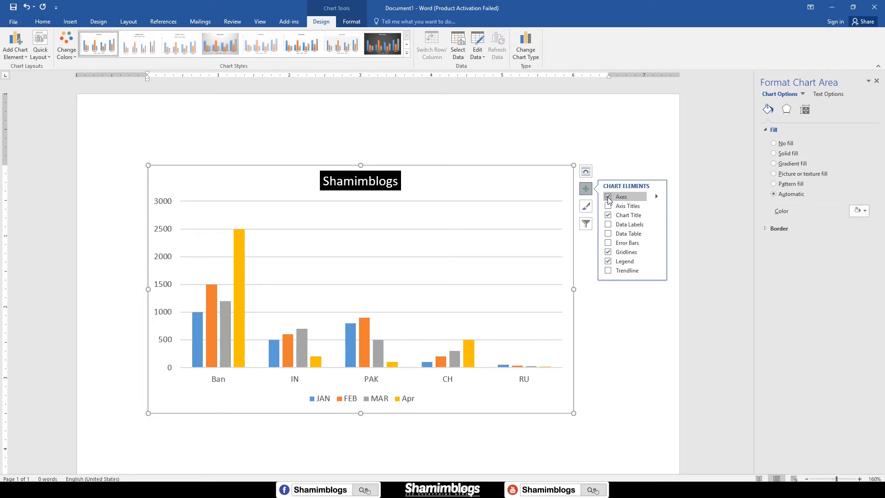
click(608, 198)
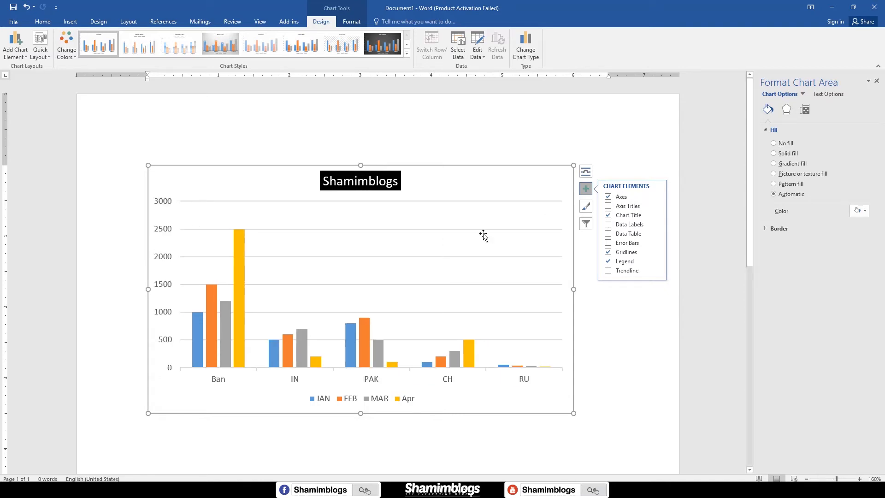
click(608, 206)
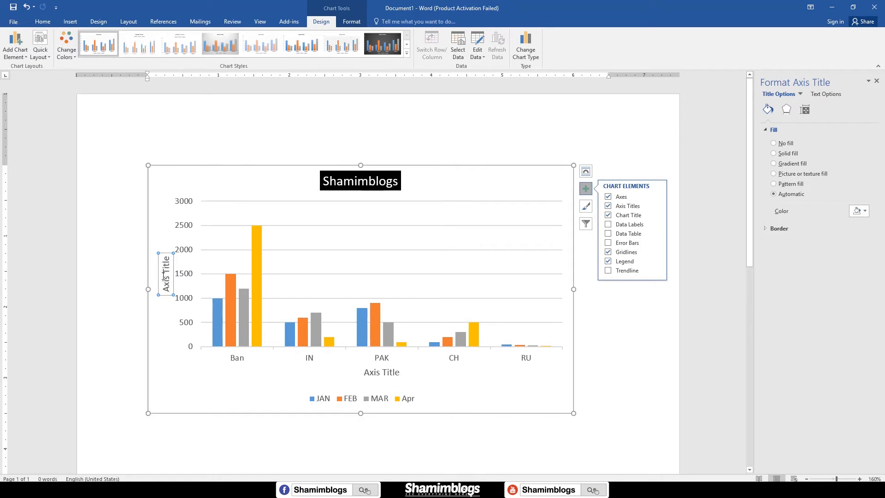
triple_click(163, 266)
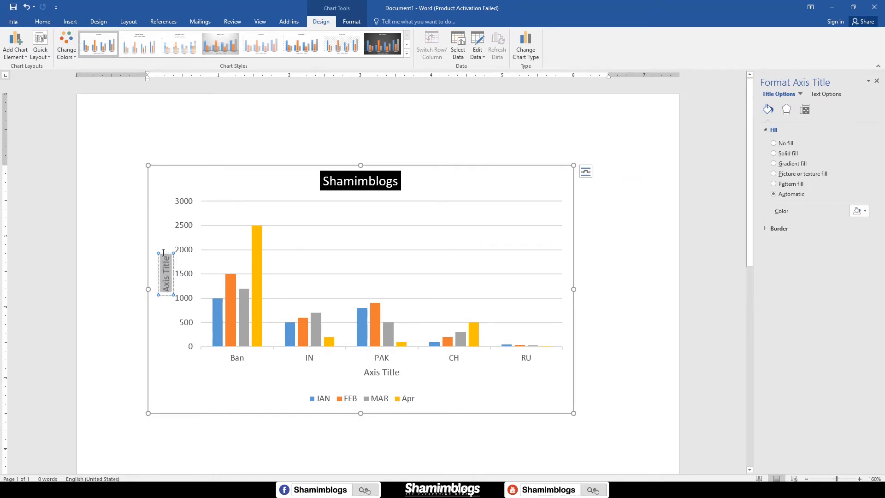
click(438, 238)
Step: Try out data labels and a data table on the chart, and remove both again
click(586, 188)
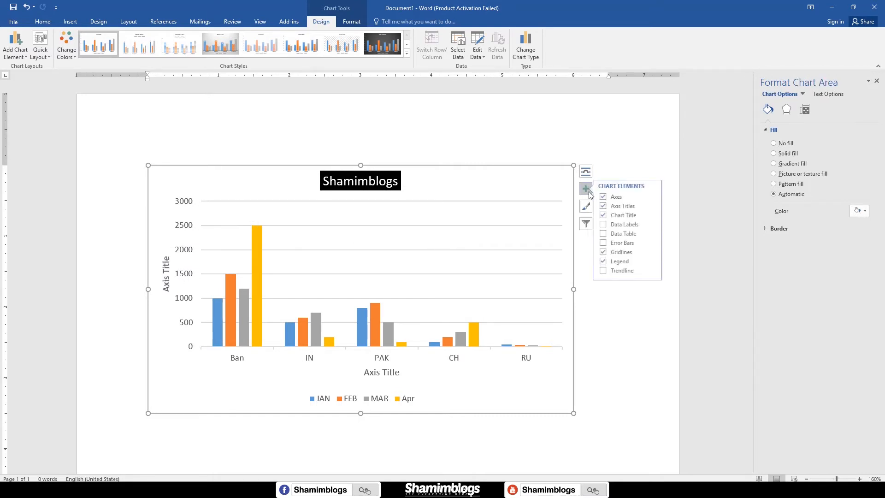
click(608, 225)
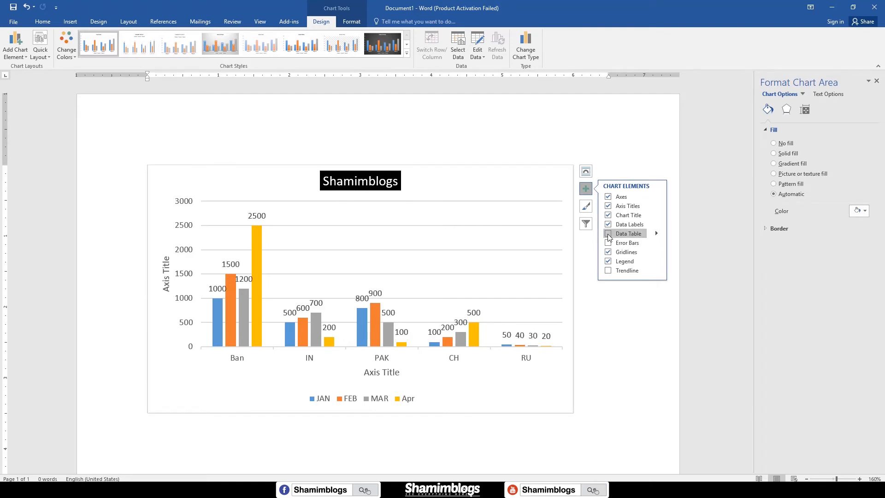
click(609, 234)
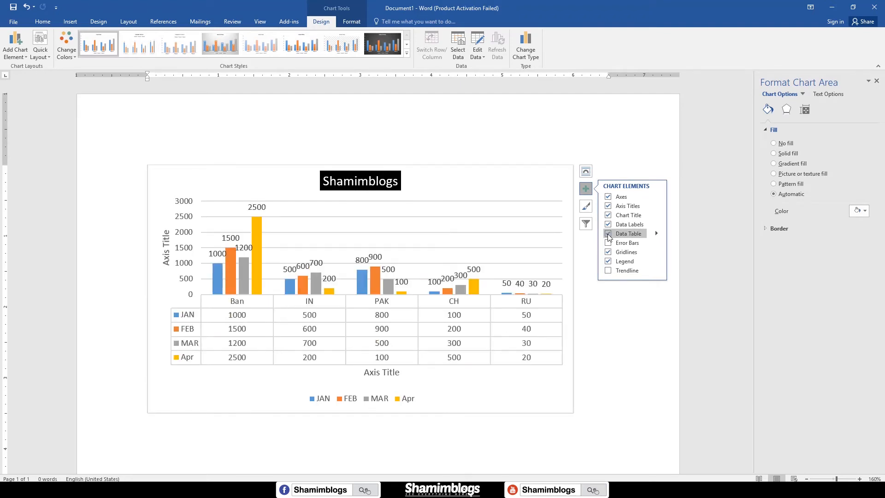
click(461, 339)
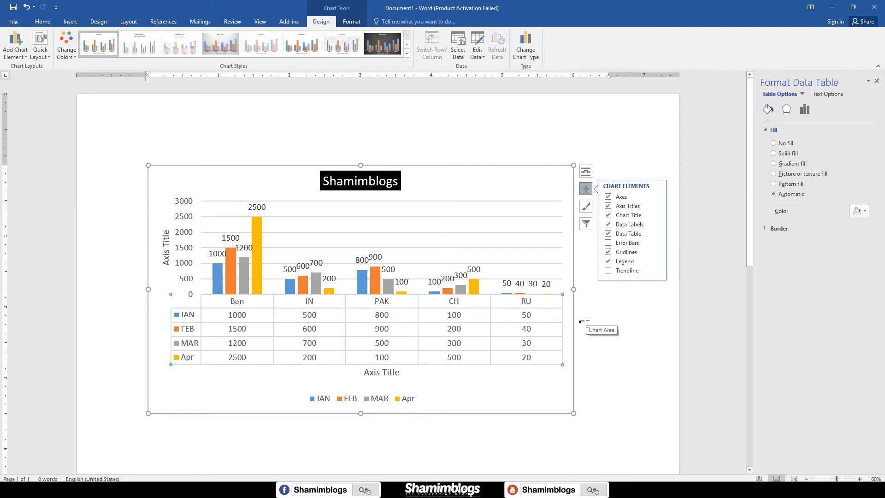
click(608, 234)
click(608, 225)
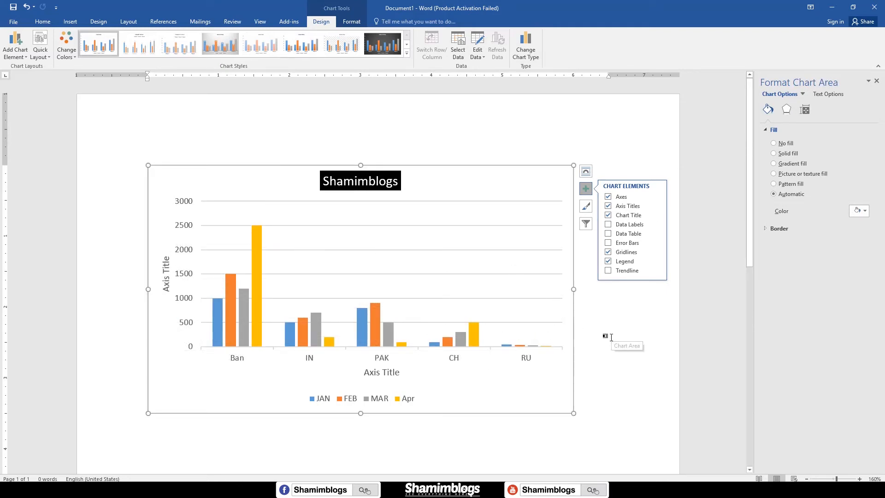
Step: Apply the chart style with the dark gray gradient background and light title text to the whole chart
click(582, 287)
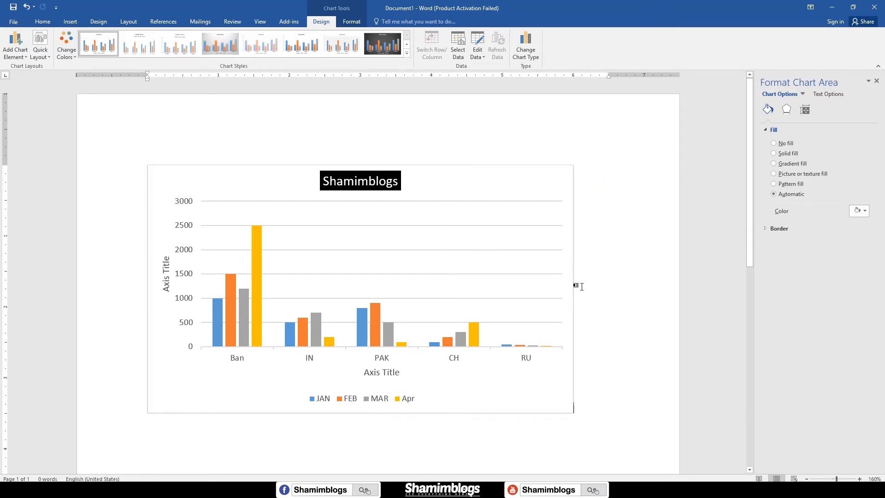
click(573, 232)
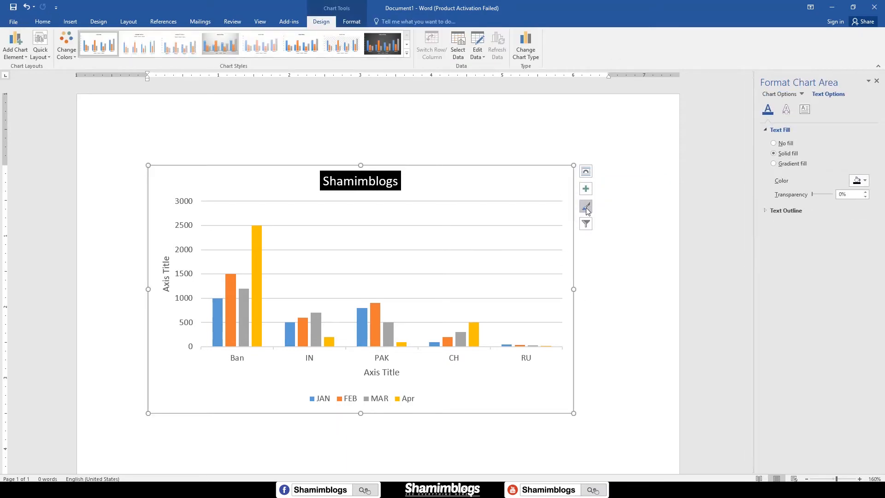
click(586, 209)
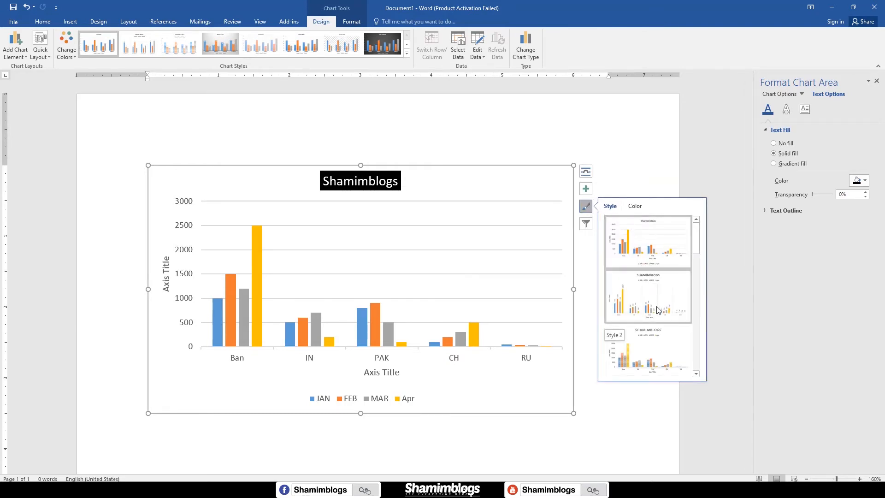
scroll(658, 310, down, 3)
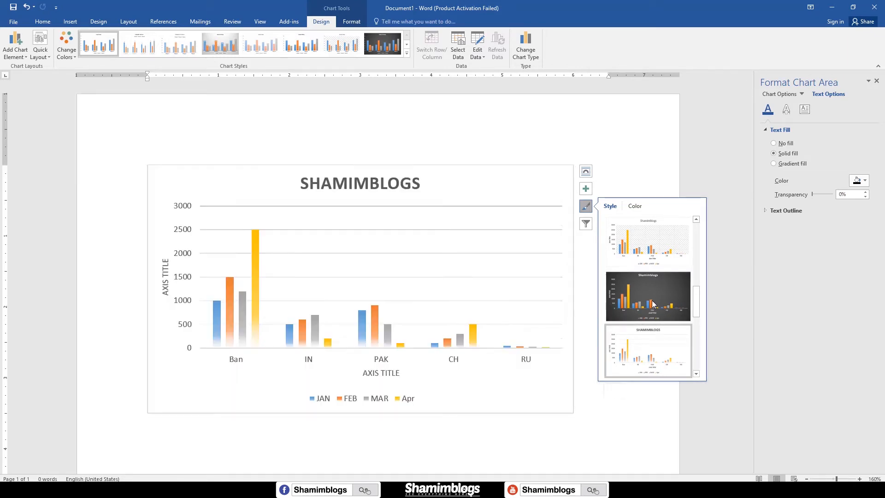
click(653, 304)
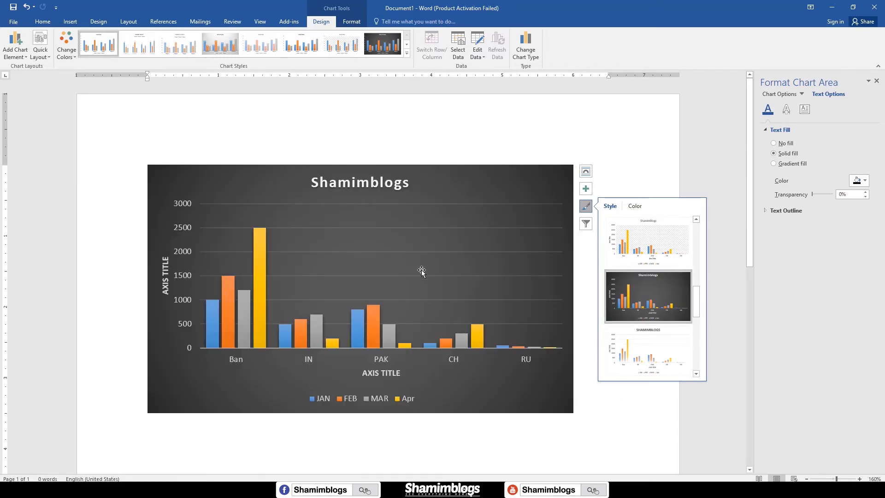
scroll(639, 240, down, 2)
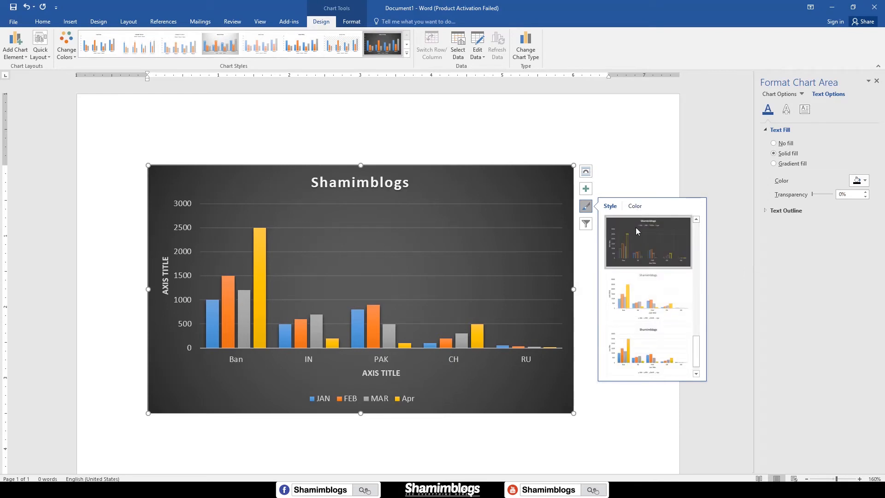
Step: Try the second and fourth colorful palettes on the chart, ending with the monochromatic gold palette that runs dark to light
click(635, 206)
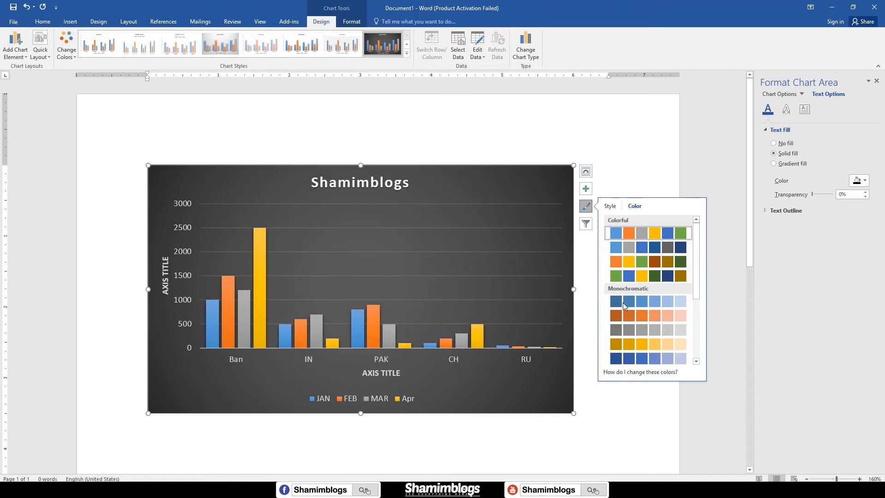
click(657, 250)
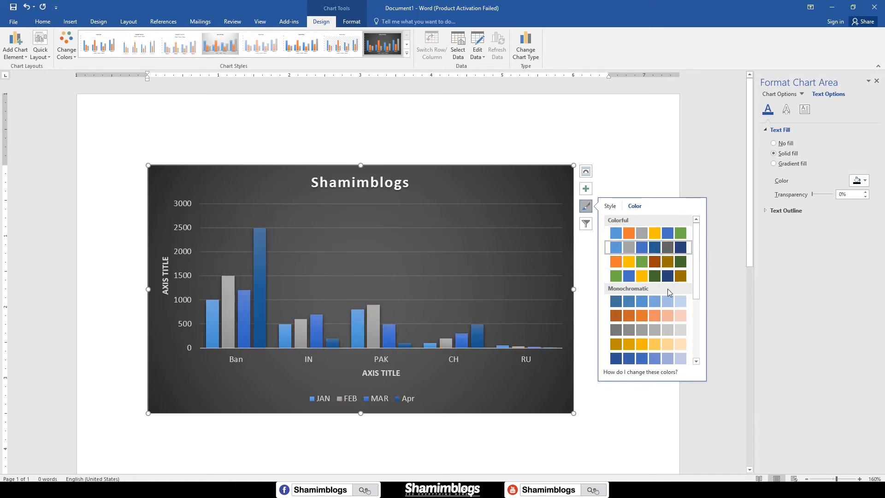
click(671, 276)
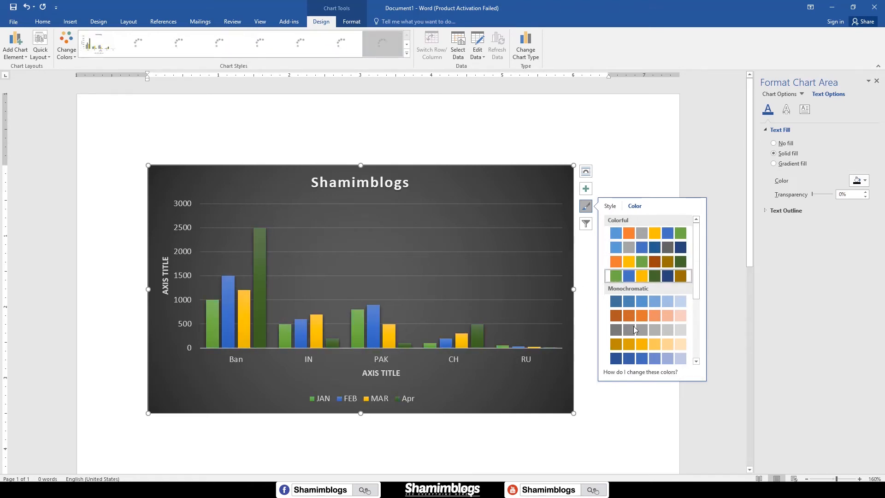
scroll(619, 333, down, 3)
click(651, 226)
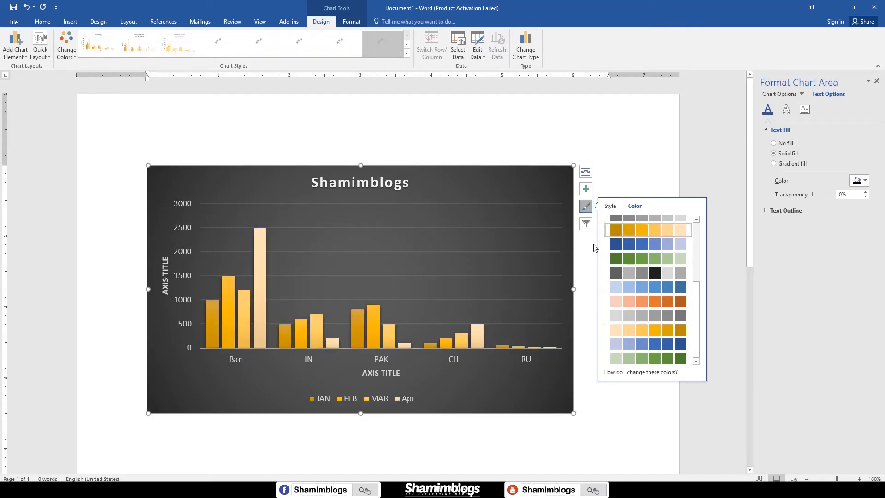
click(587, 224)
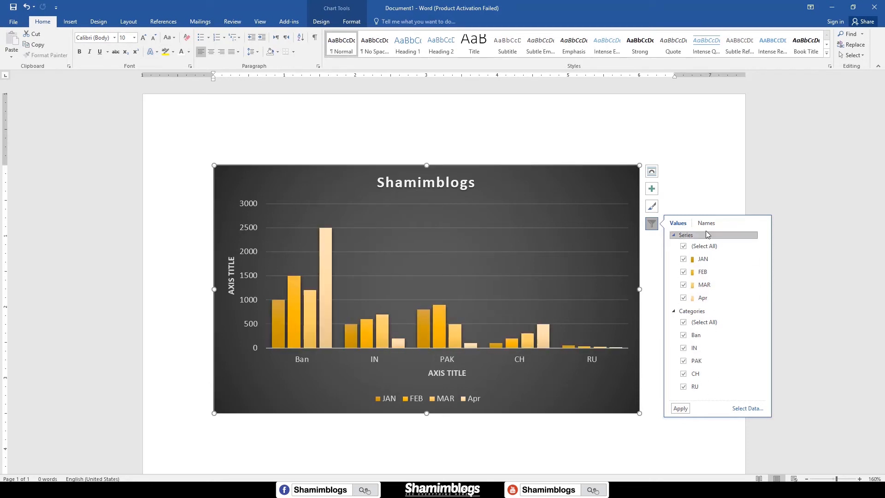
click(321, 22)
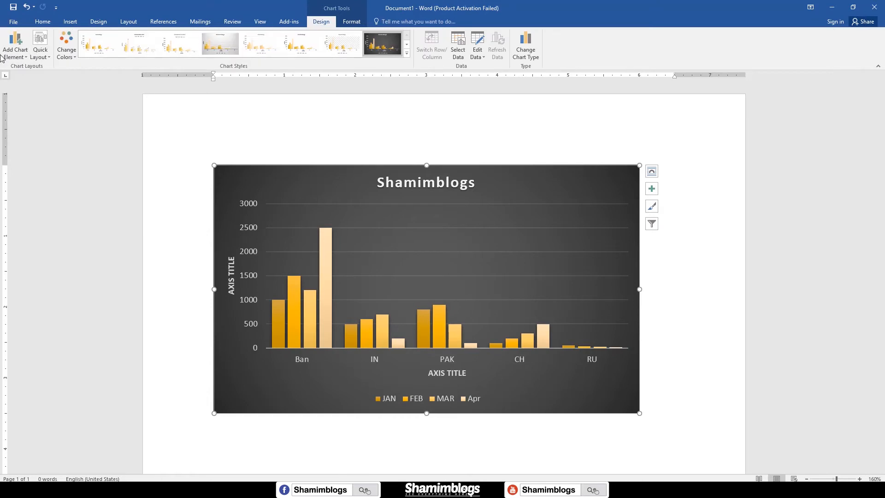
click(20, 54)
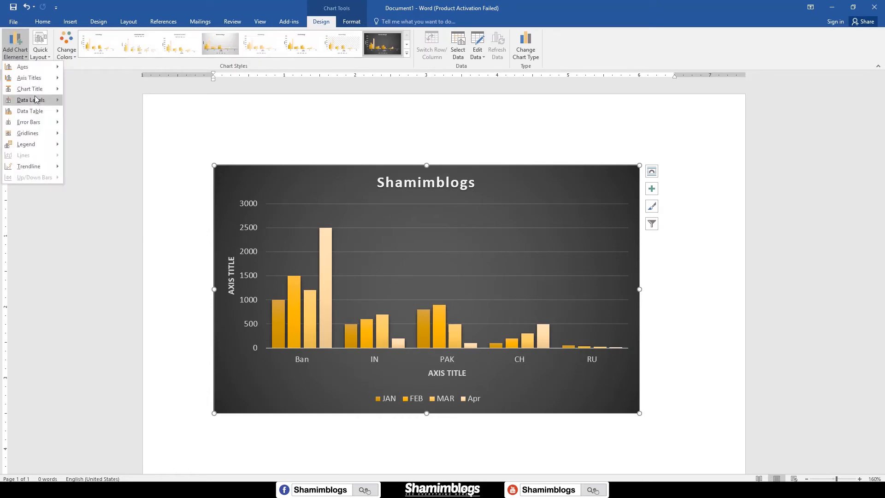
mouse_move(29, 75)
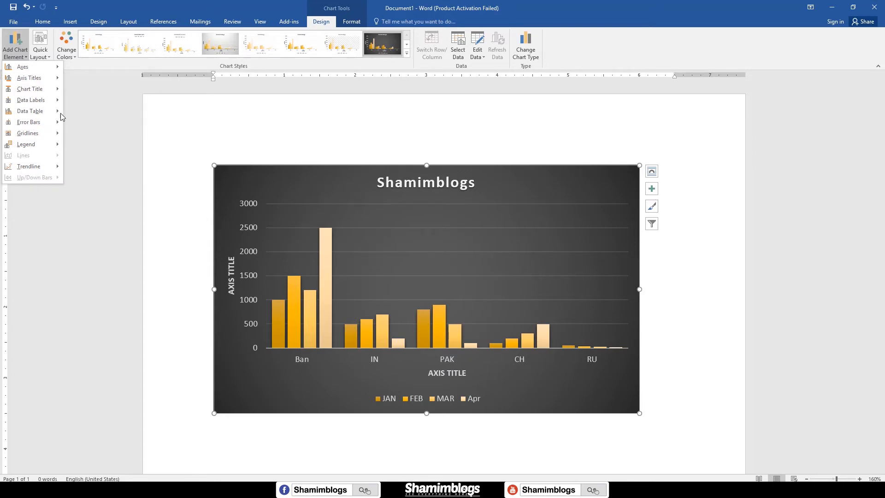
mouse_move(46, 113)
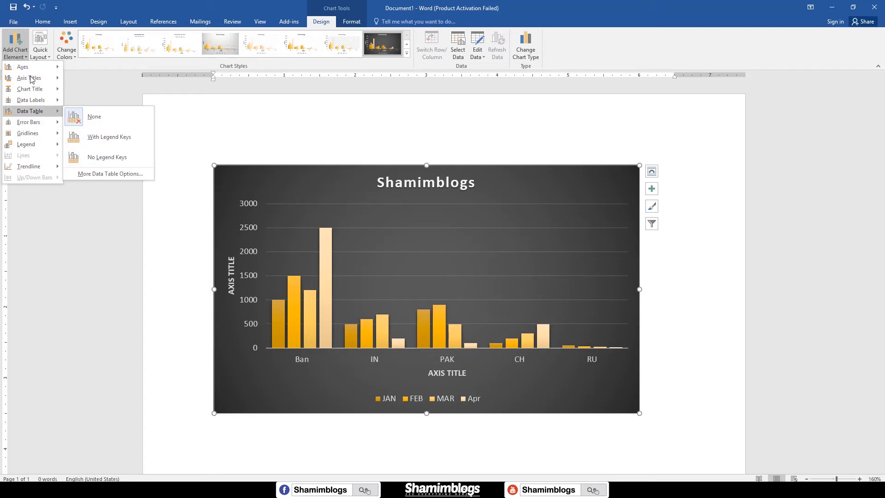
click(48, 59)
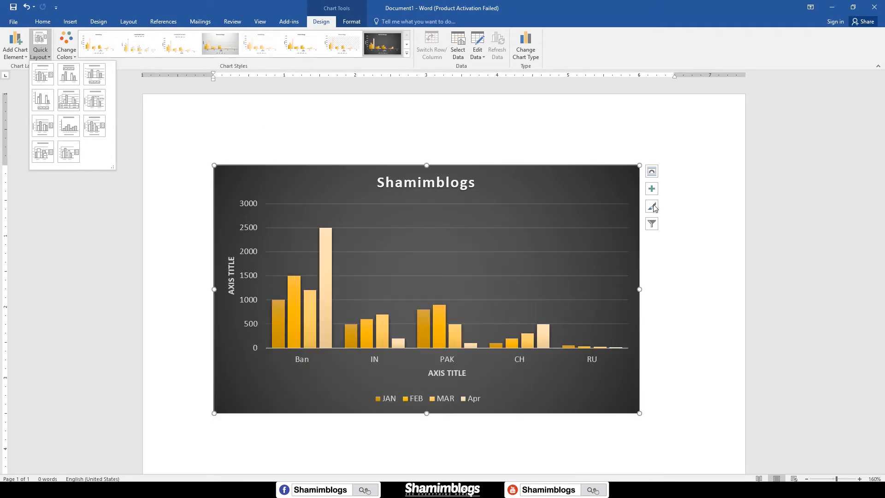
Step: Change the chart's colors to the third colorful palette, starting with orange, gold, green and brown
click(68, 49)
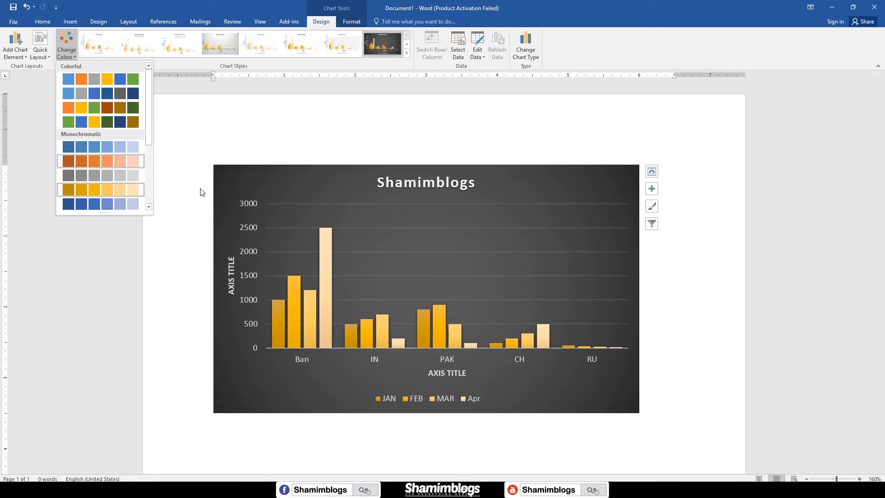
click(114, 109)
click(216, 225)
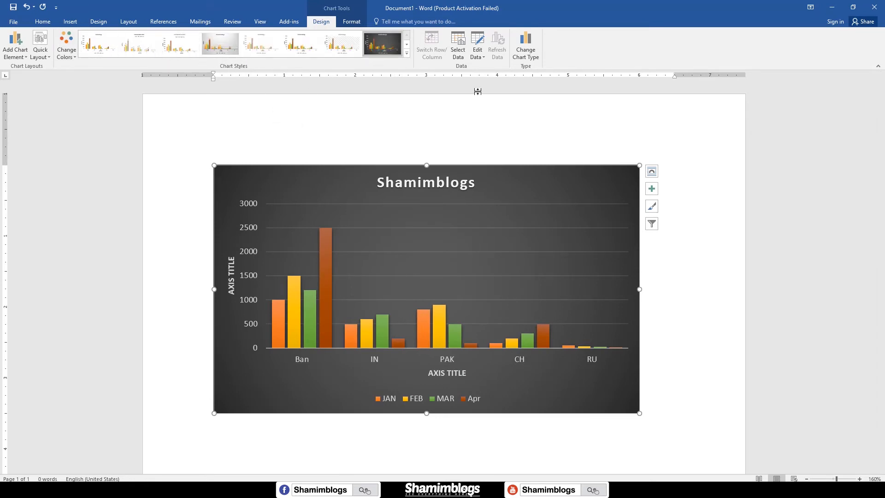
Step: Apply the last chart style in the gallery, with a white background, dark bold title and shaded columns
click(407, 54)
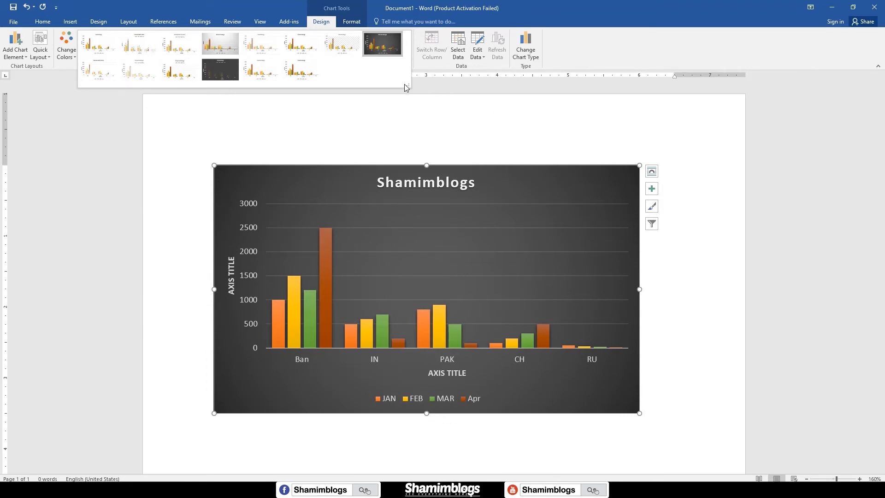
click(295, 75)
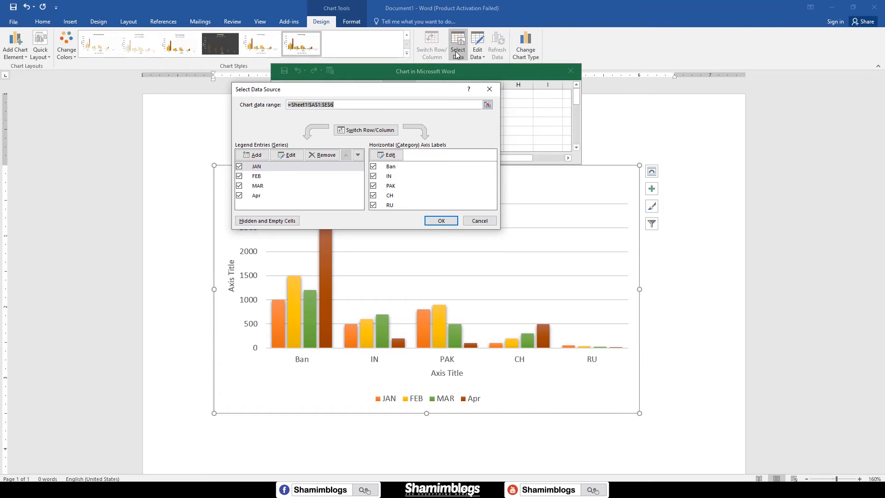
Step: Remove the Apr series from the chart's data source and close the data sheet
drag(408, 94, 675, 73)
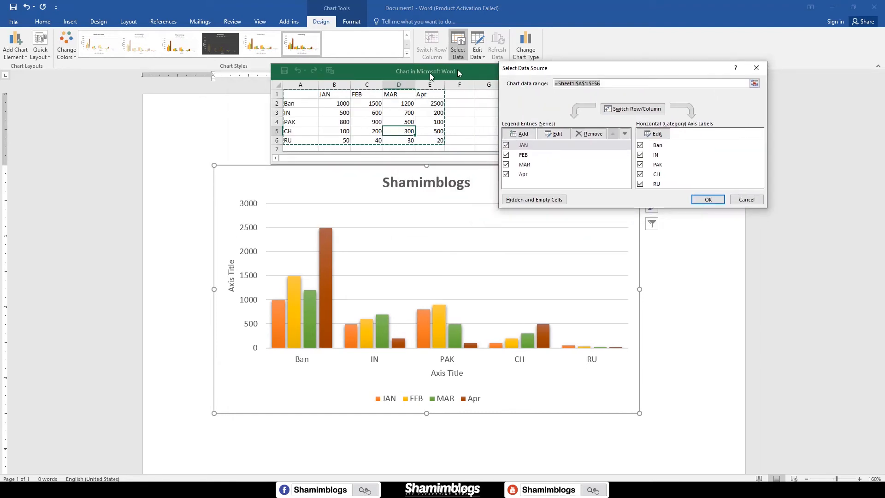
drag(489, 75, 379, 89)
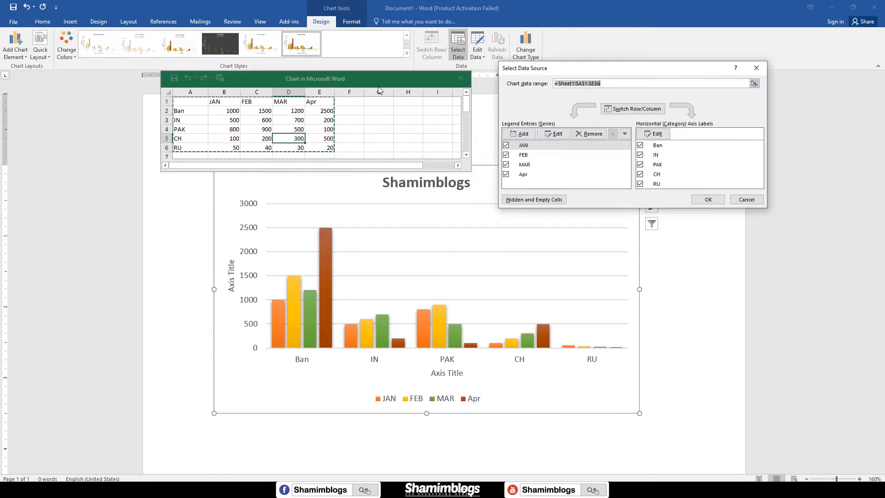
click(535, 175)
click(590, 133)
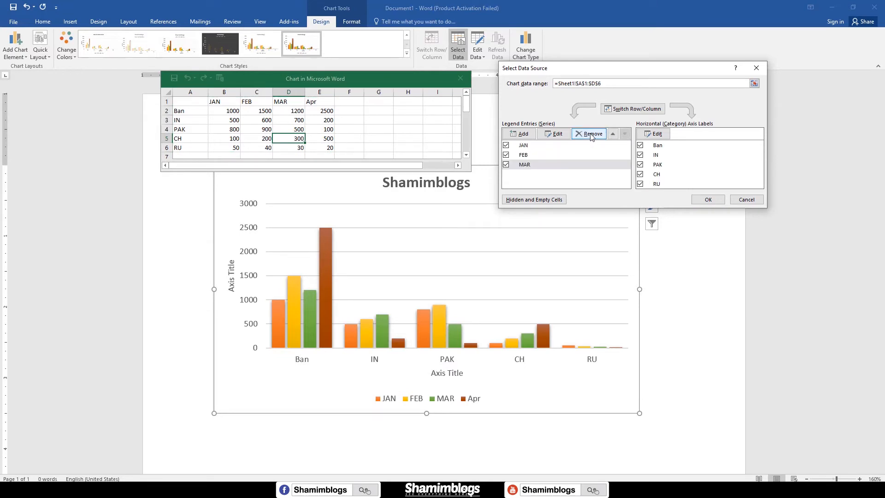
click(696, 200)
drag(353, 80, 317, 76)
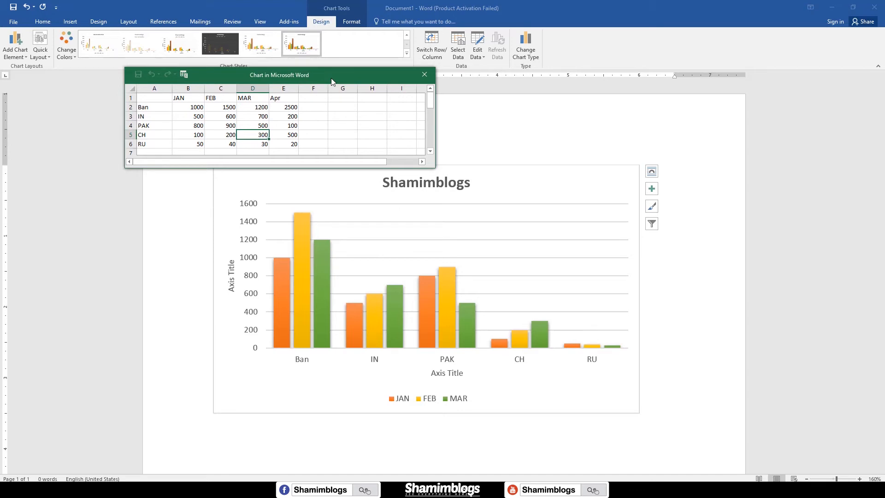
click(424, 75)
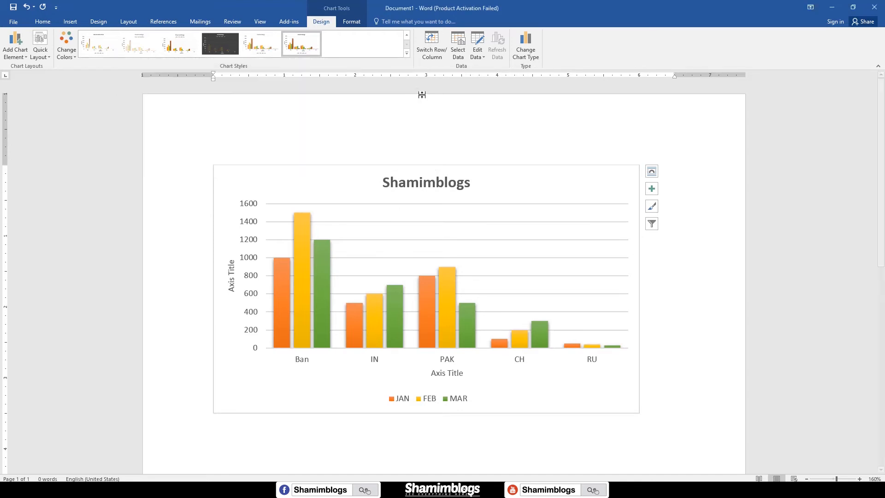
Step: Open the chart's data in Excel to examine the worksheet, and close it again
click(478, 52)
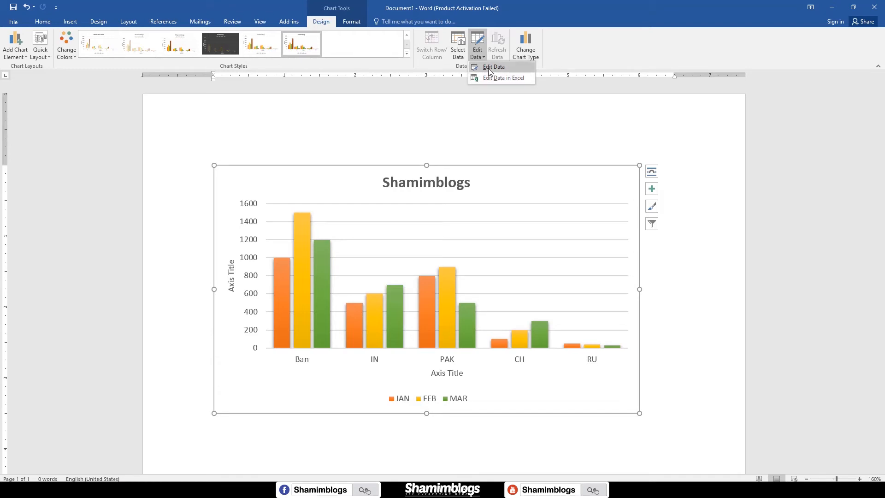
click(494, 79)
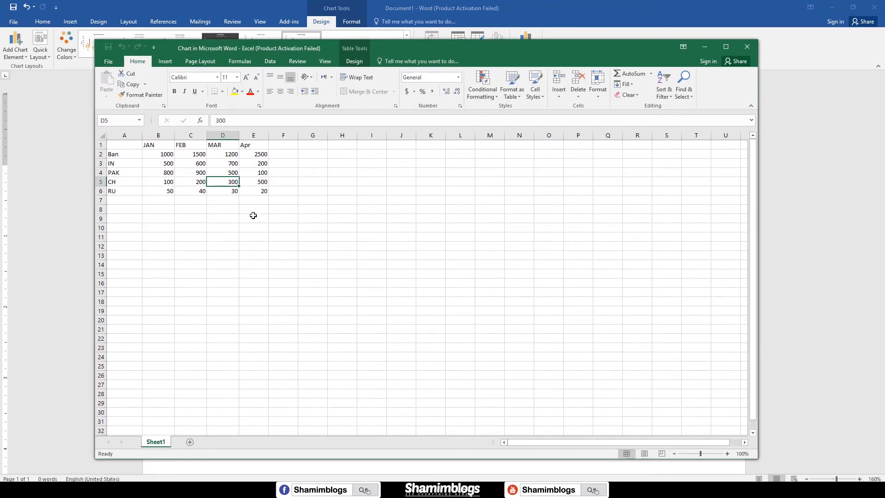
click(254, 203)
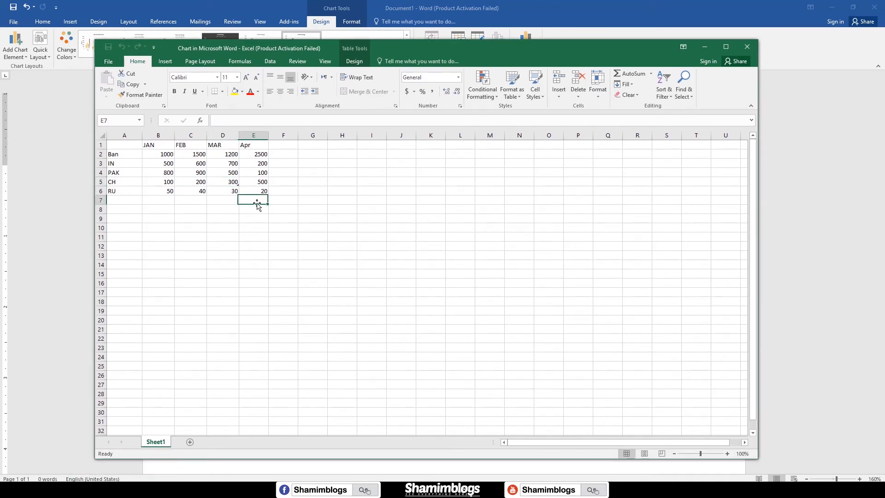
click(284, 144)
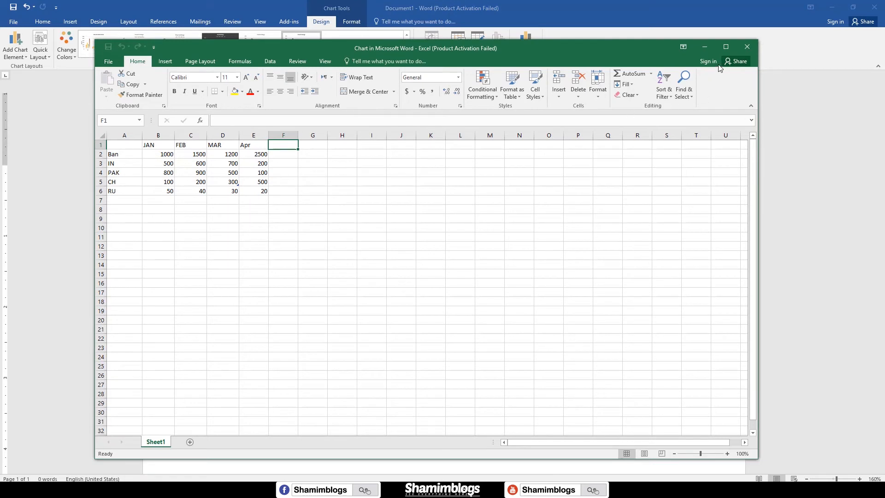
click(747, 47)
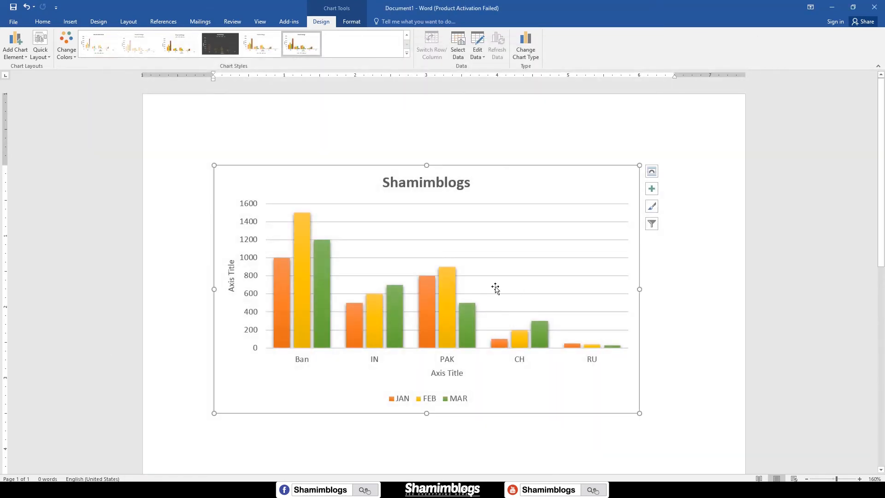
Step: Change the chart type to 3-D Clustered Column
click(531, 59)
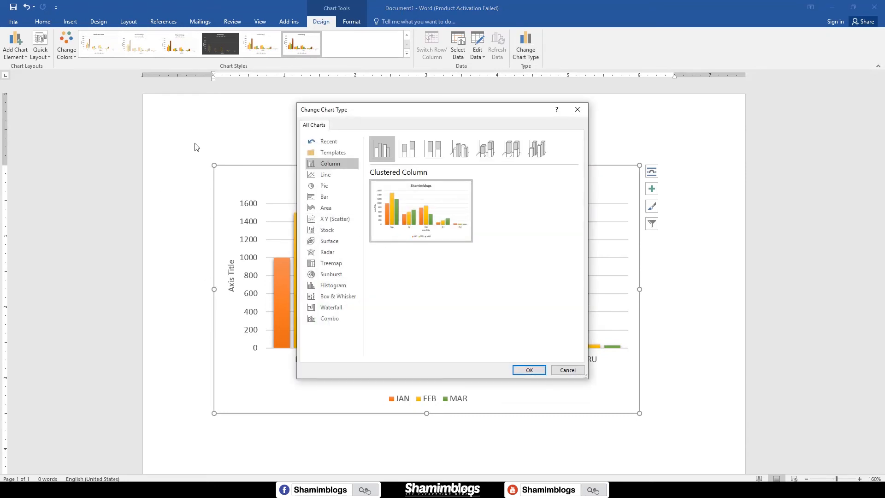
click(460, 149)
mouse_move(439, 214)
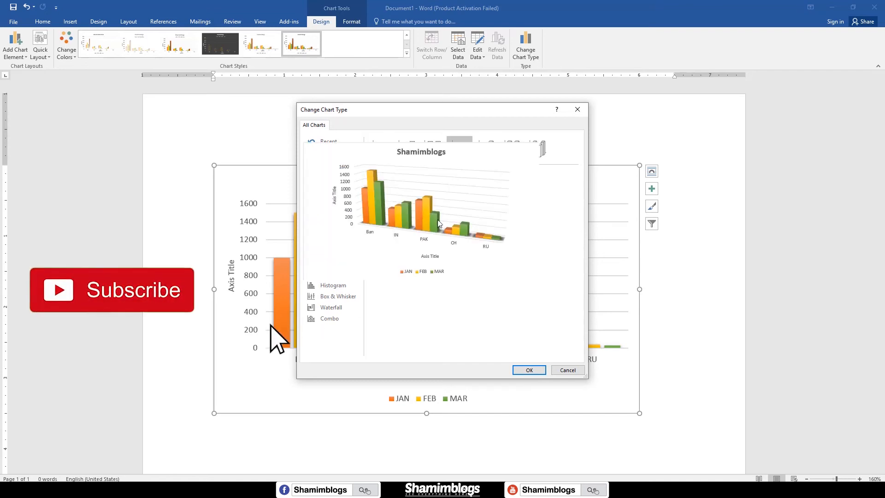
click(529, 370)
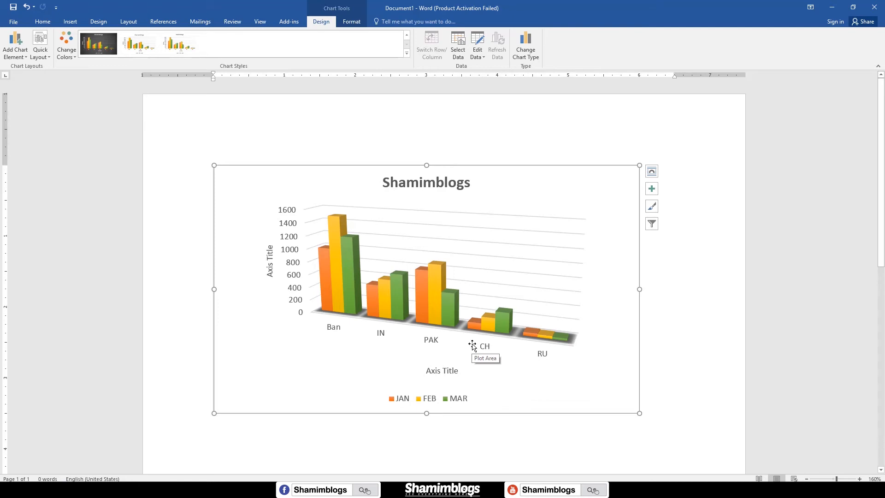
Step: Select the chart's horizontal category axis, chart area, side wall and walls in turn to see which part each element covers
click(352, 22)
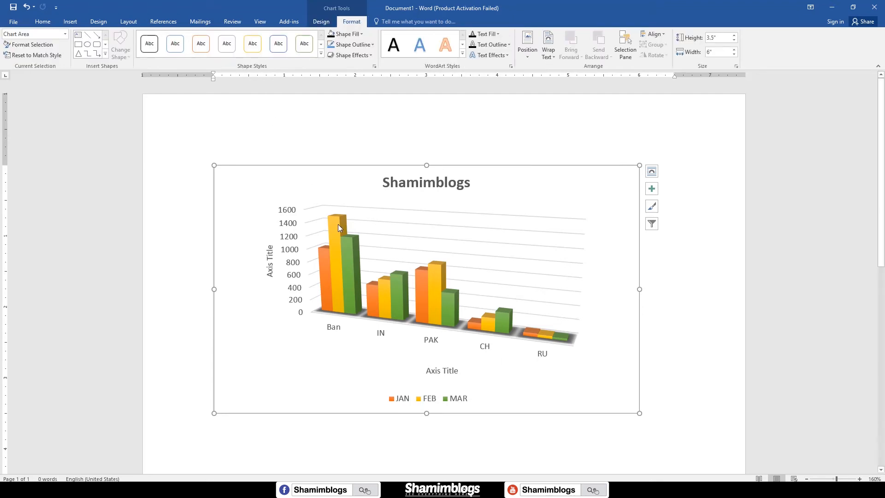
click(63, 34)
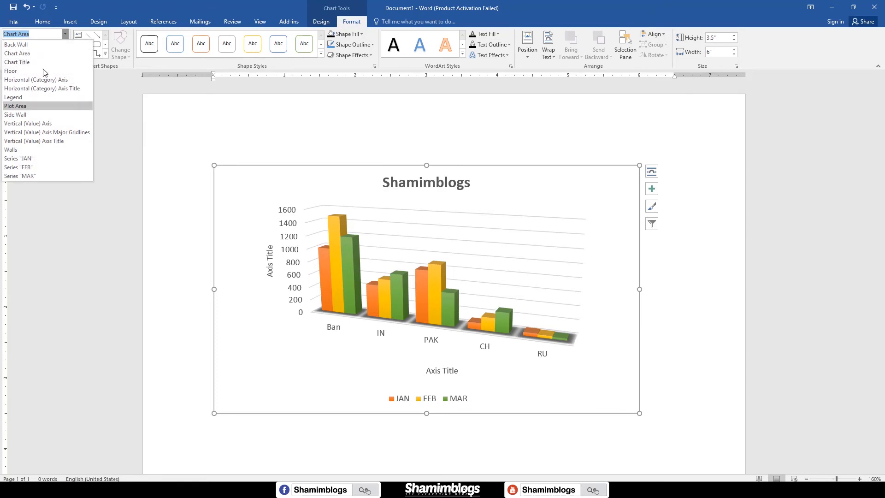
click(22, 81)
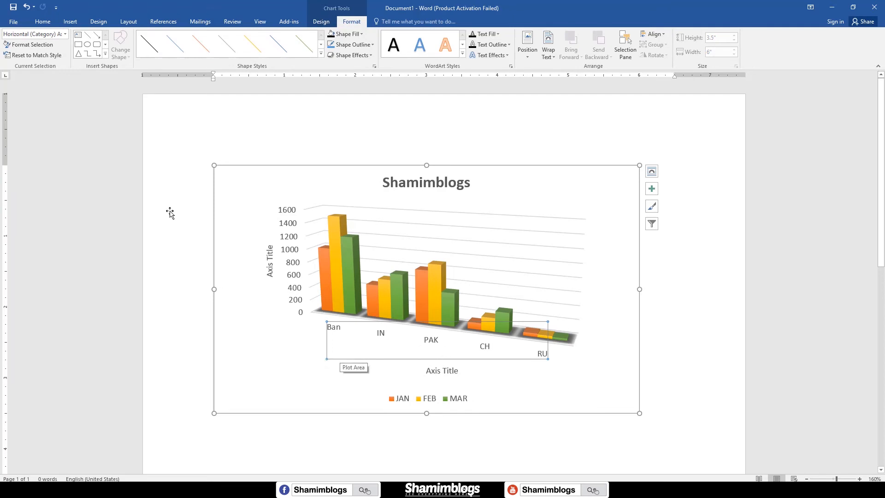
click(63, 33)
click(66, 35)
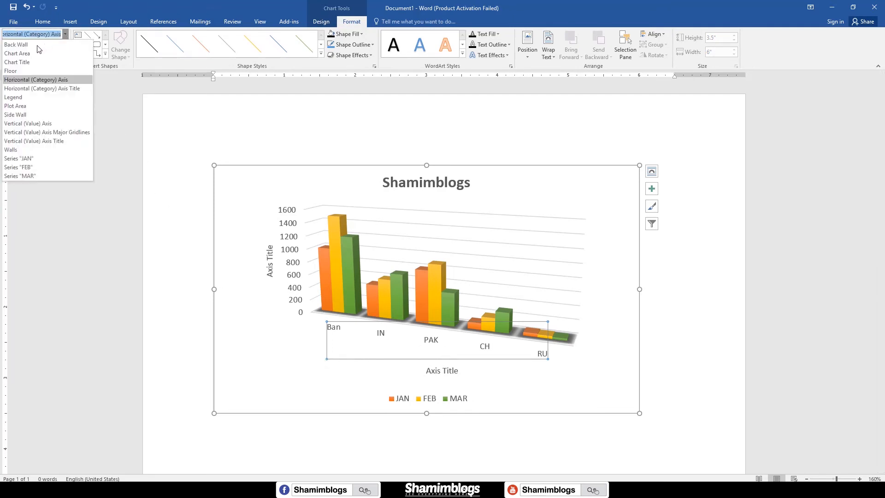
click(25, 54)
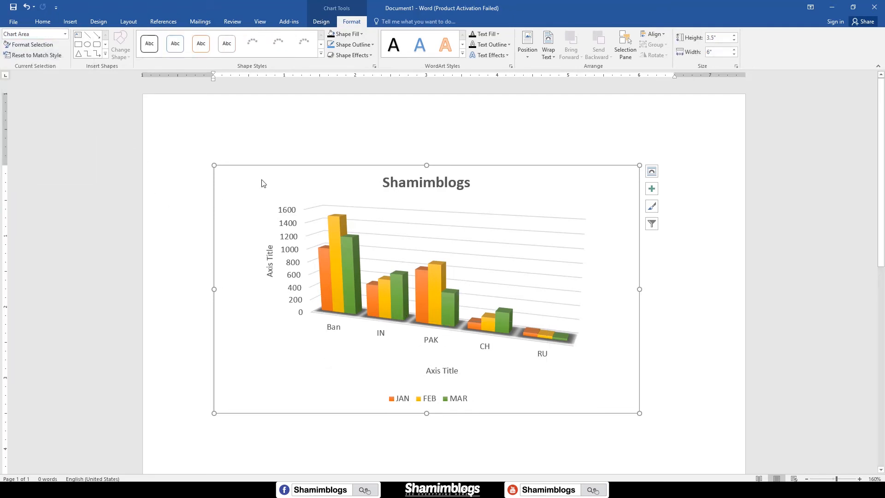
click(66, 34)
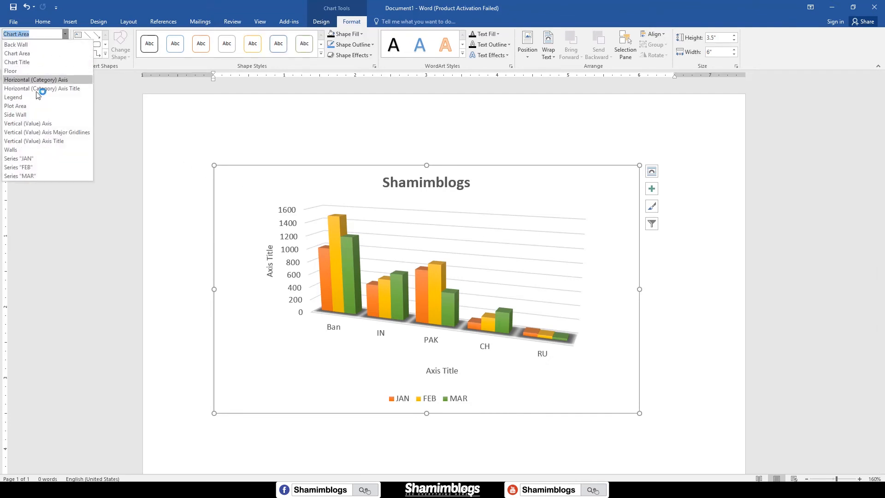
click(30, 111)
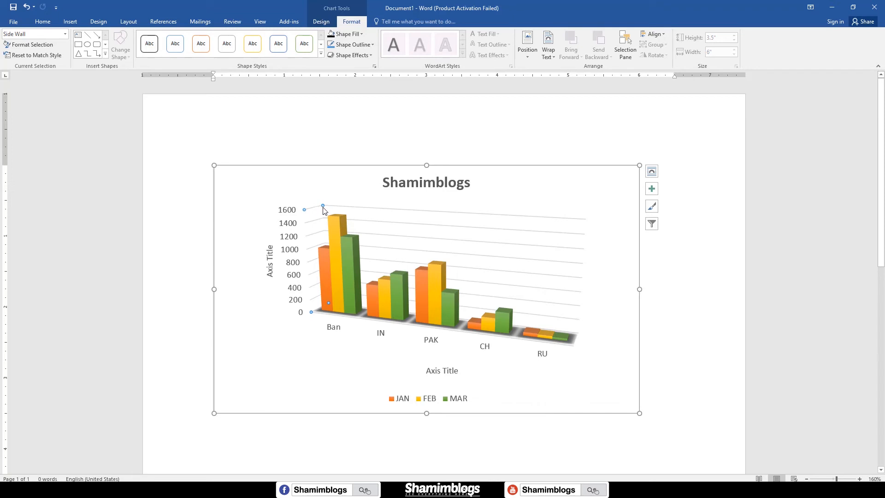
click(66, 34)
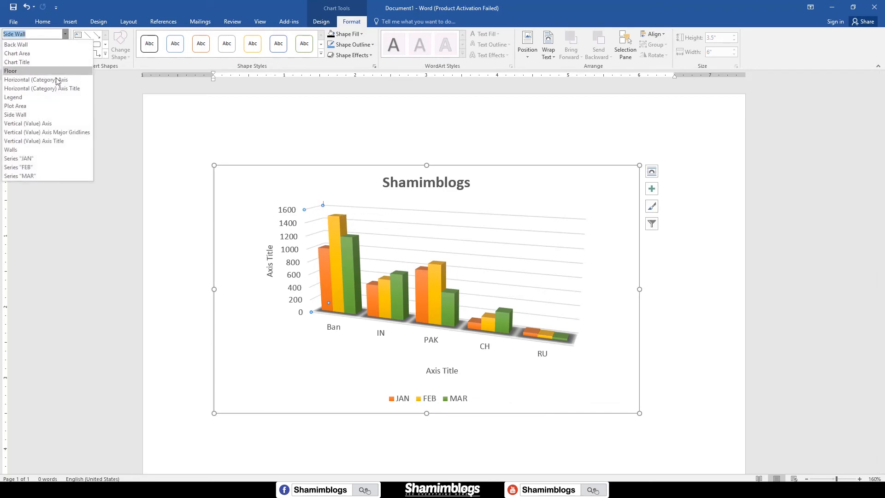
click(28, 150)
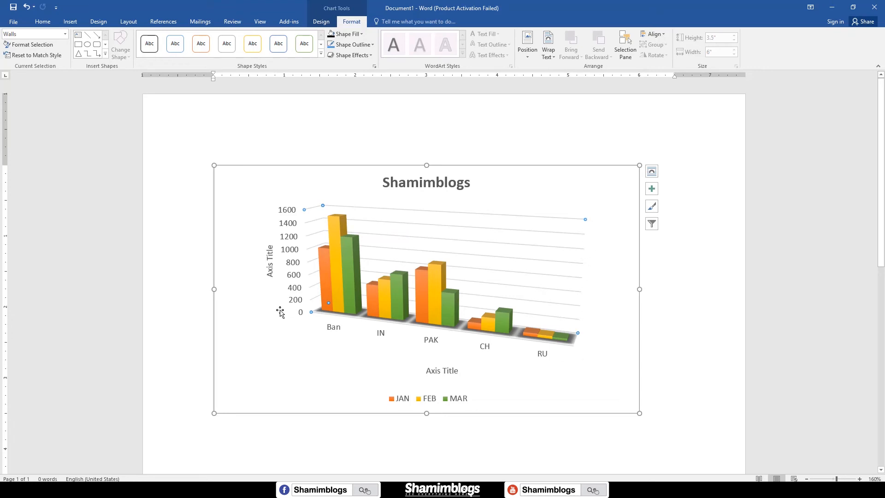
Step: Select the chart's floor and open its formatting options
click(66, 34)
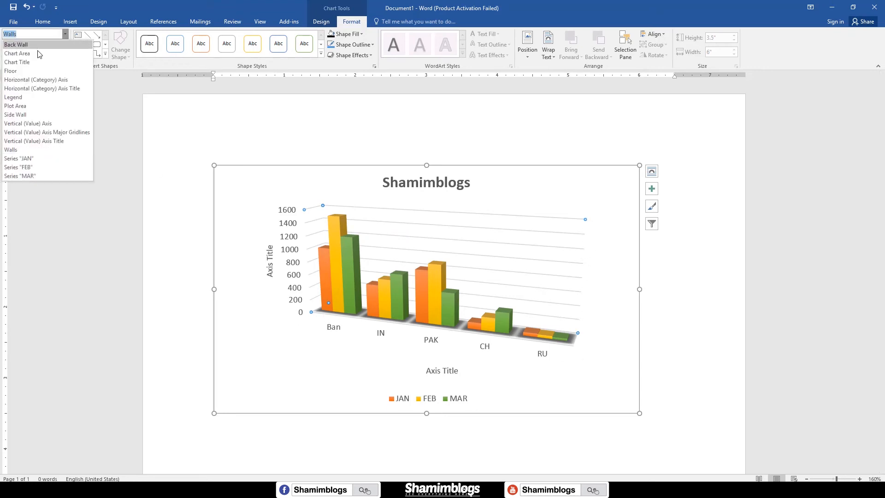
click(30, 70)
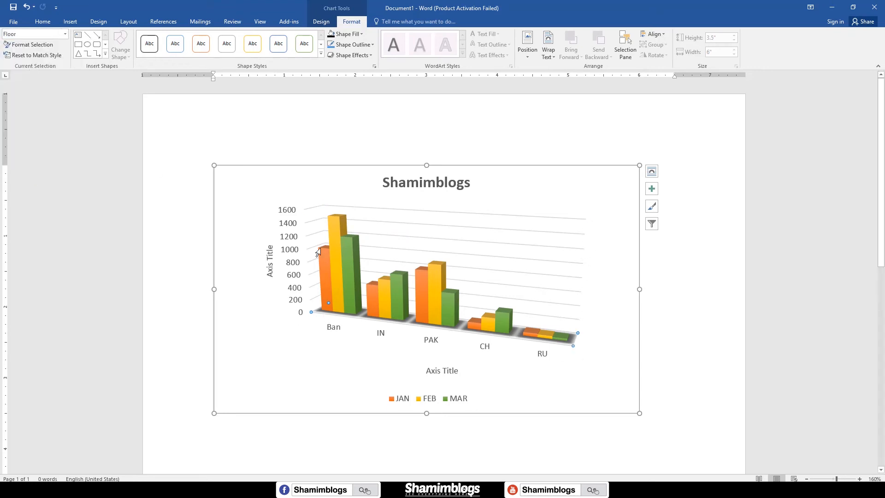
click(571, 350)
click(65, 35)
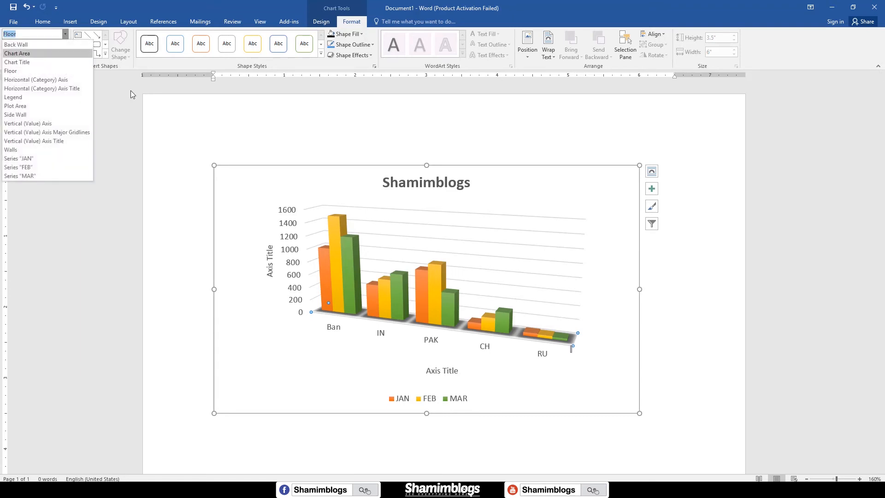
click(65, 35)
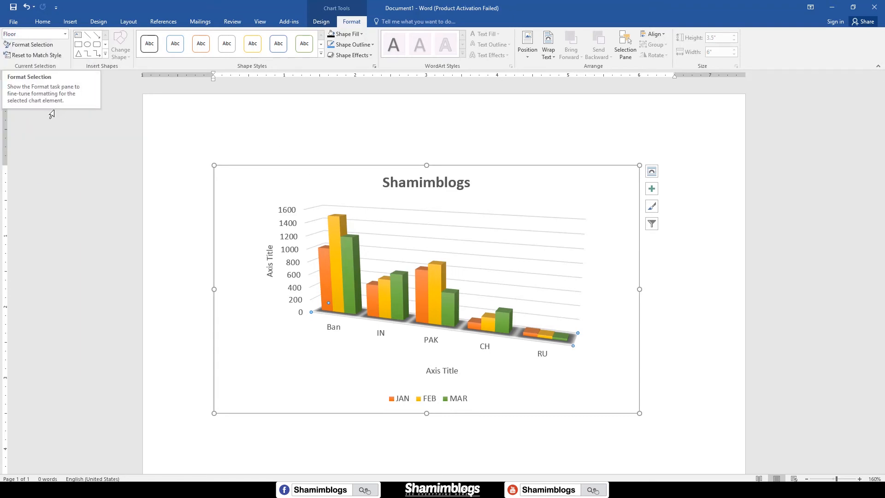
click(34, 43)
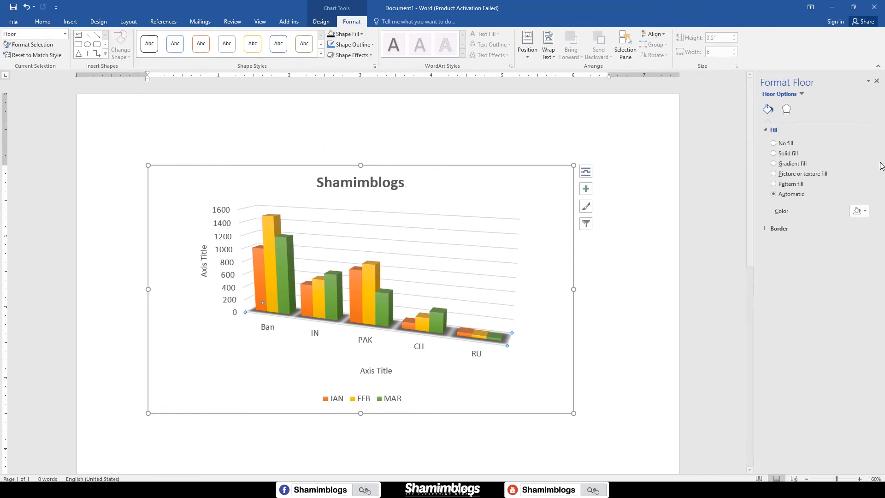
Step: Try a solid fill on the chart's floor, first in a blue-gray theme color and then in orange
click(774, 154)
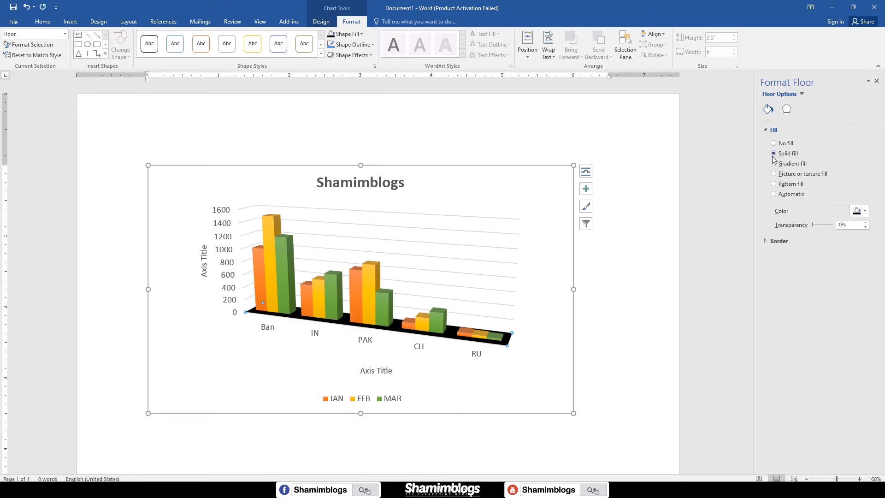
click(857, 212)
click(834, 253)
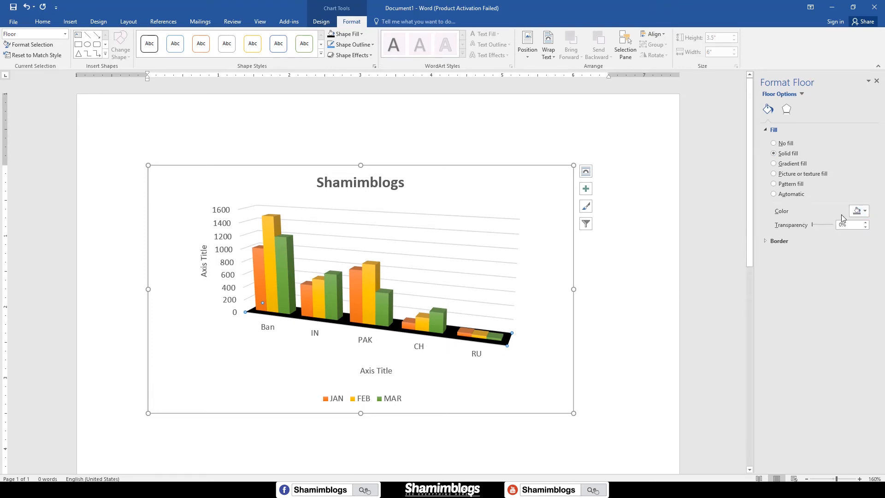
click(857, 211)
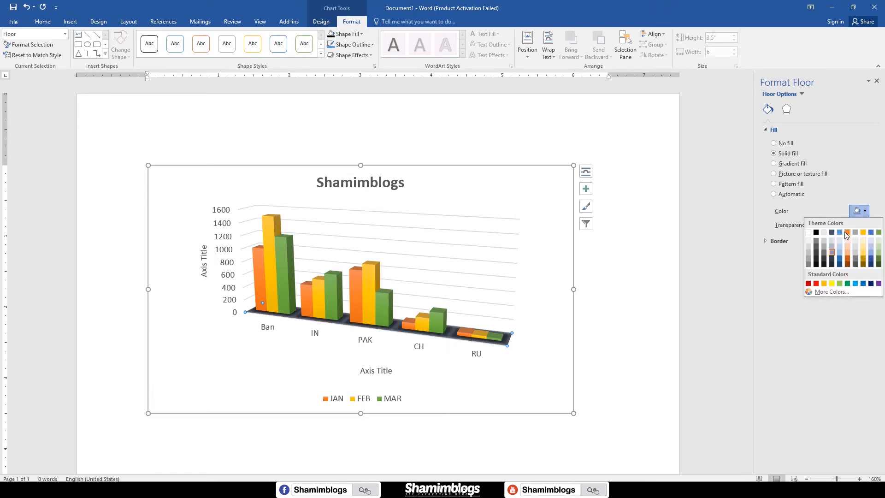
click(839, 232)
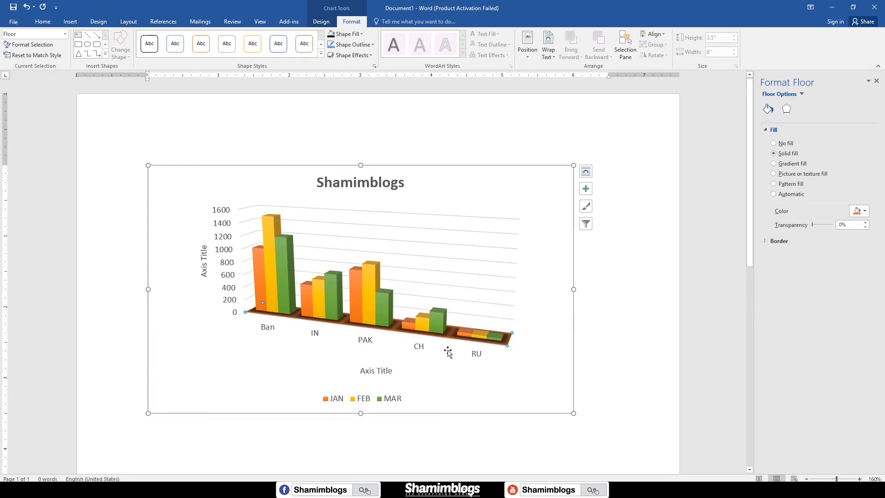
Step: Switch the chart floor's fill to a gradient fill
click(785, 164)
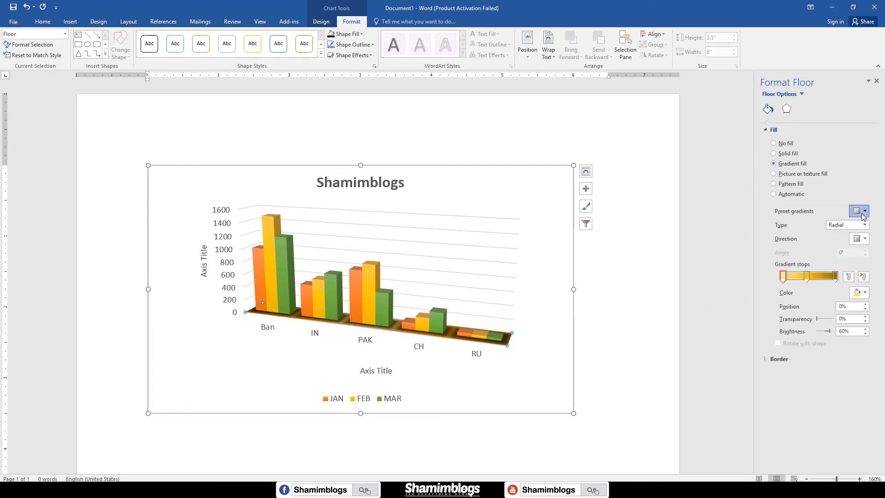
click(862, 212)
key(Escape)
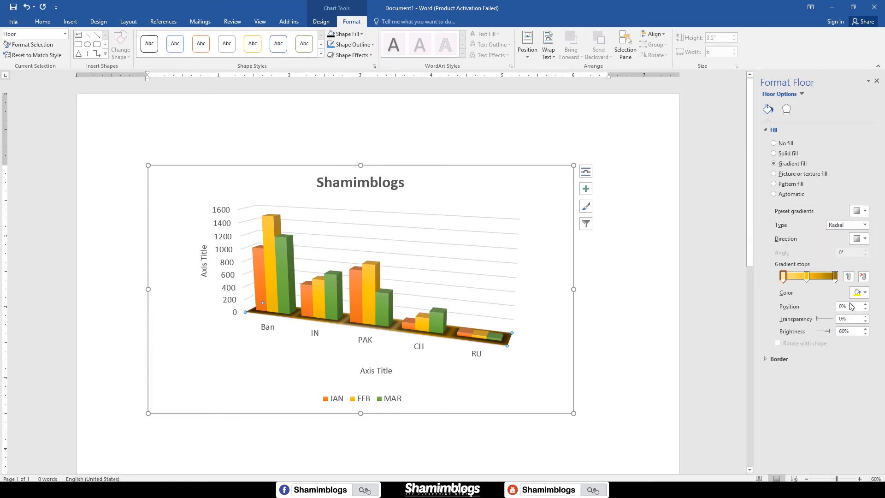
Step: Switch the chart floor's fill to a texture and choose the light blue water droplets texture
click(798, 174)
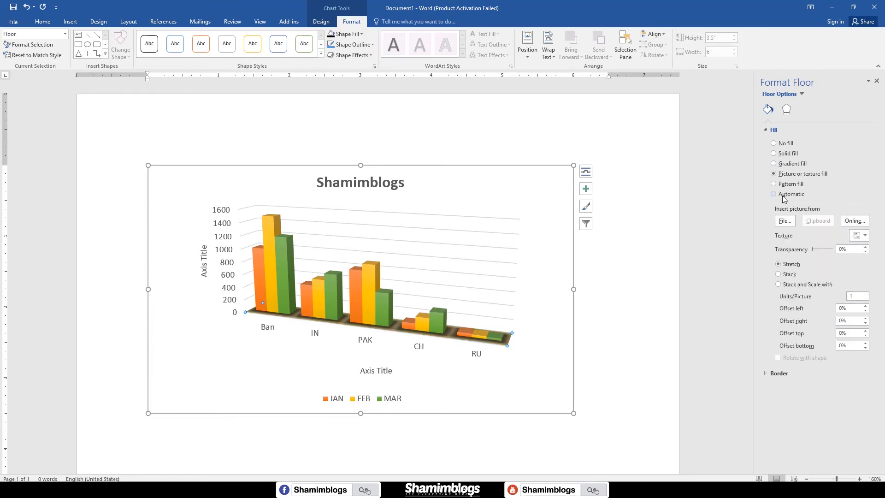
click(862, 236)
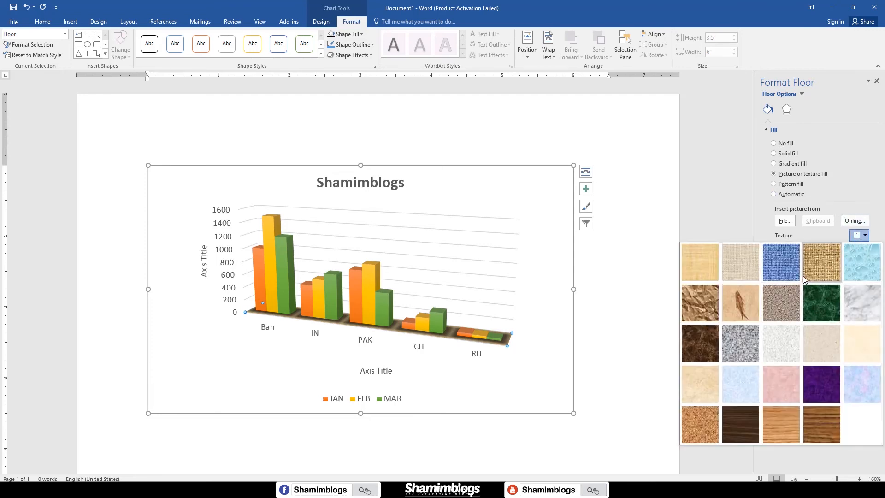
click(859, 264)
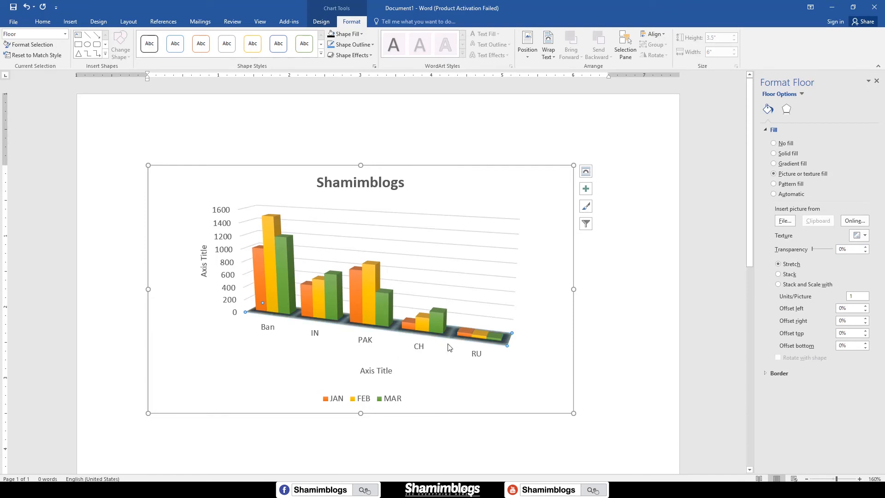
Step: Apply the first chart style in the style gallery to the chart
click(586, 206)
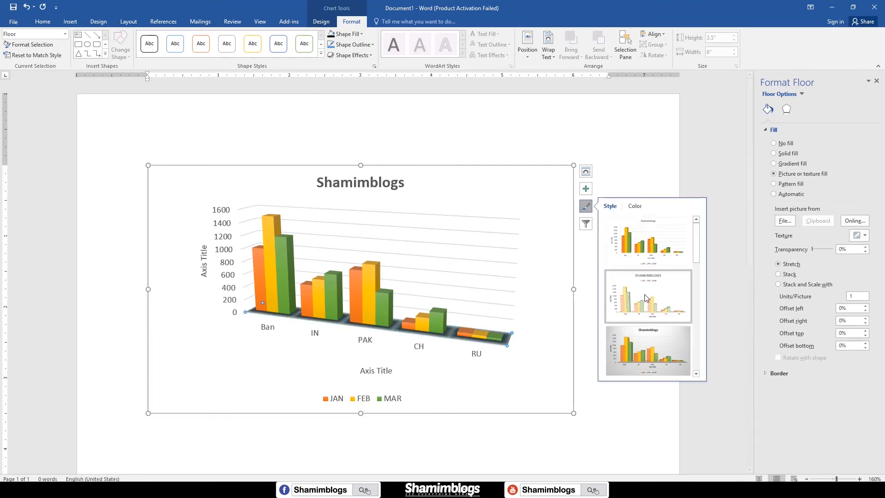
click(321, 22)
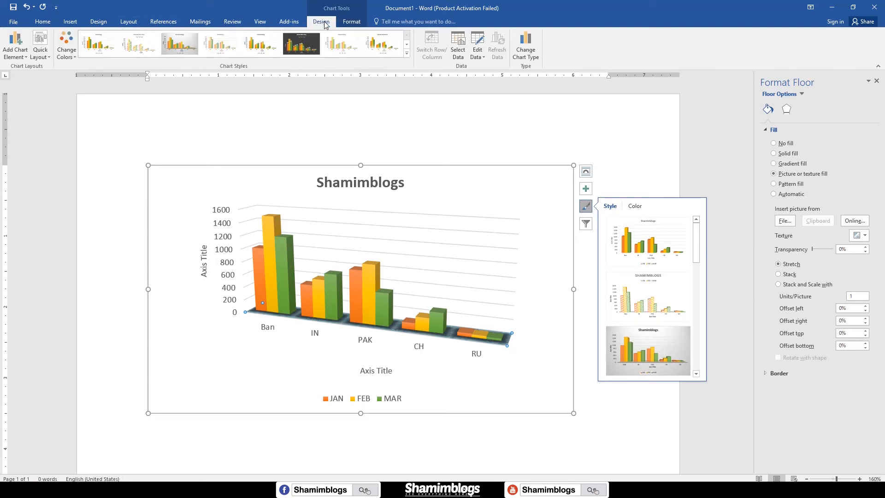
click(96, 44)
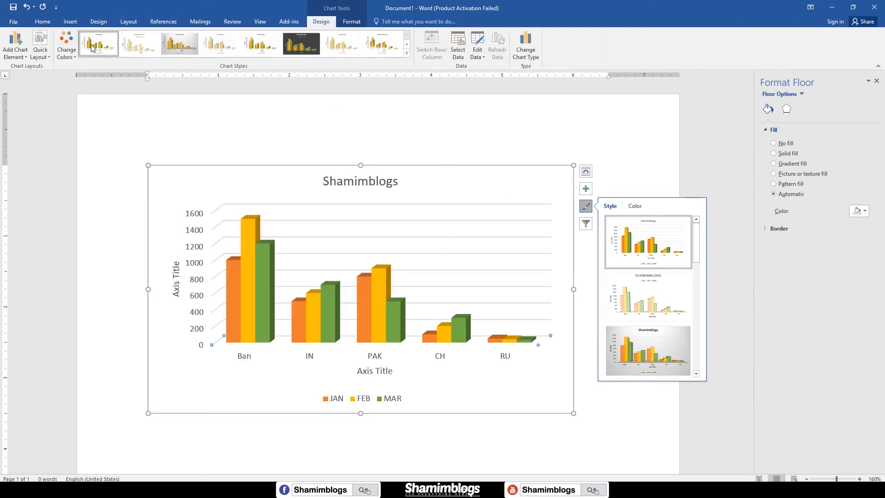
Step: Give the restyled chart's floor a texture fill again and look through the available textures
click(784, 178)
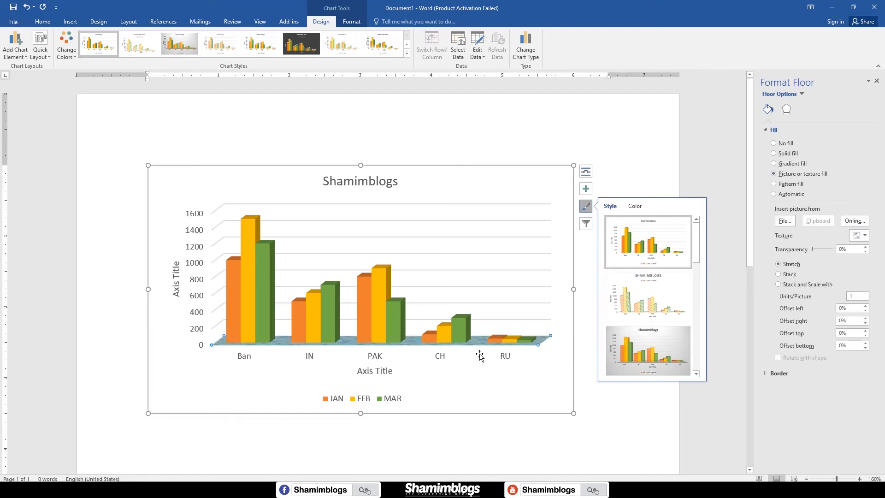
click(865, 238)
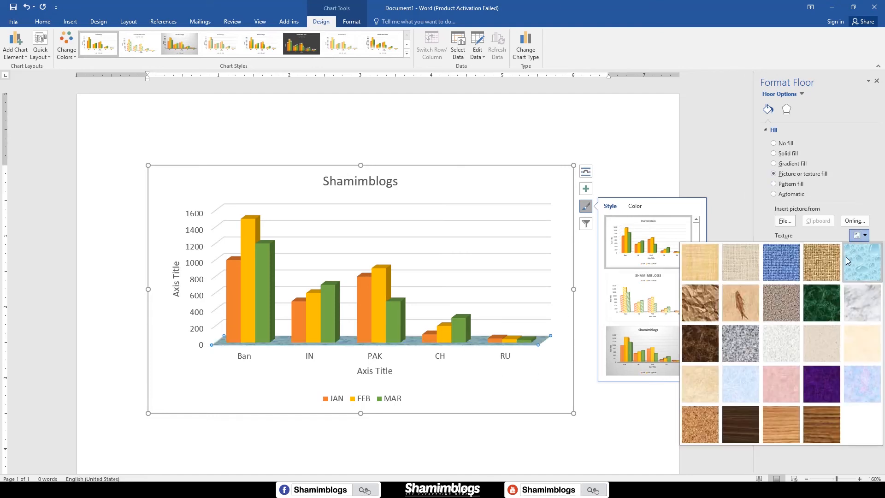
click(434, 384)
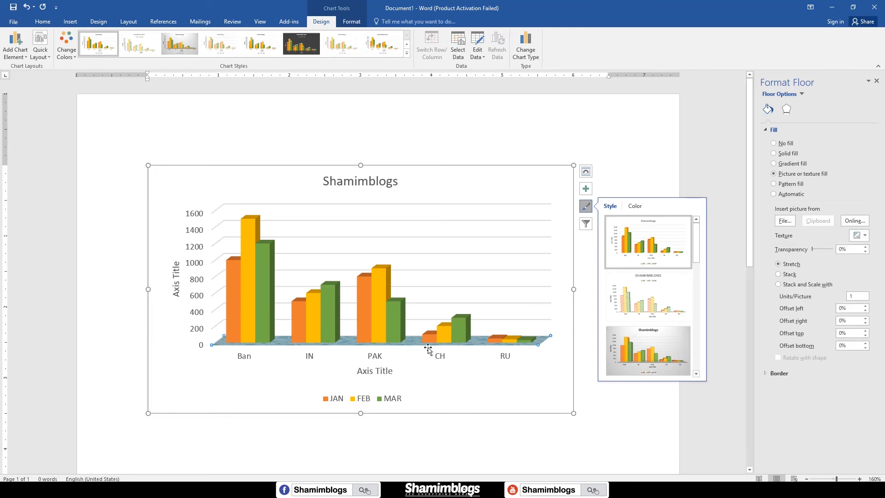
Step: Switch the chart floor to a pattern fill with the fourth dotted pattern of the first row, and deselect the chart
click(788, 184)
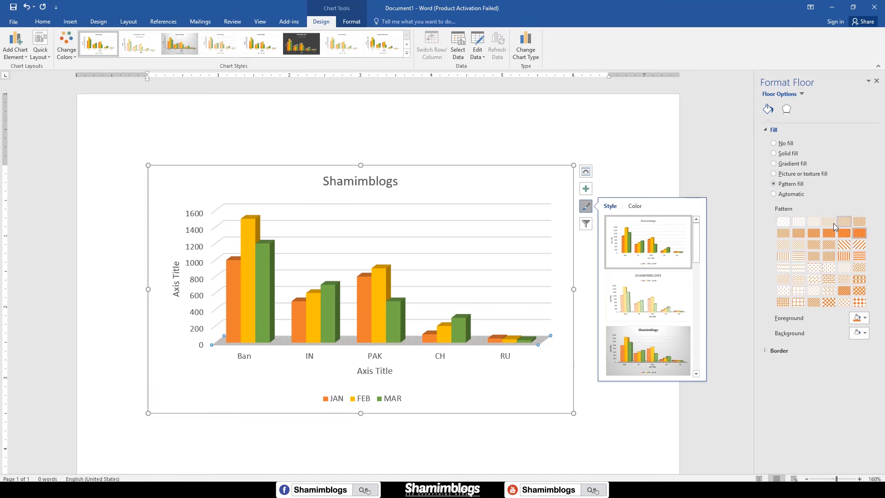
click(829, 222)
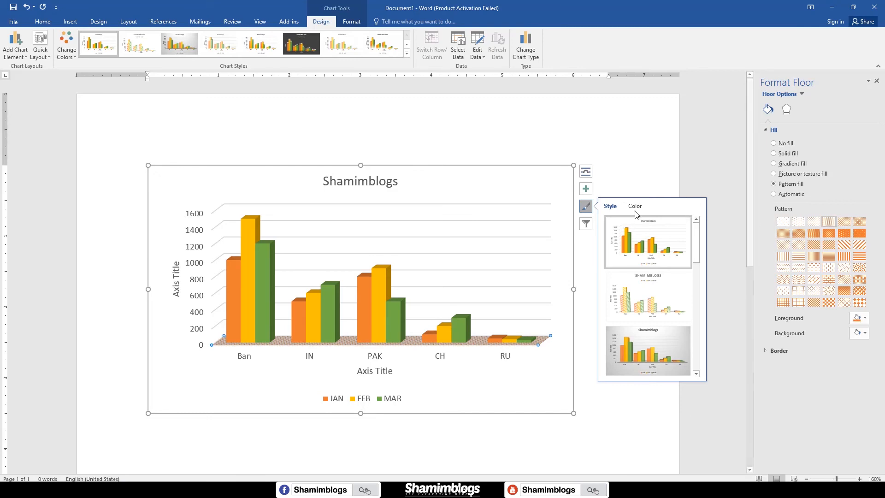
click(734, 325)
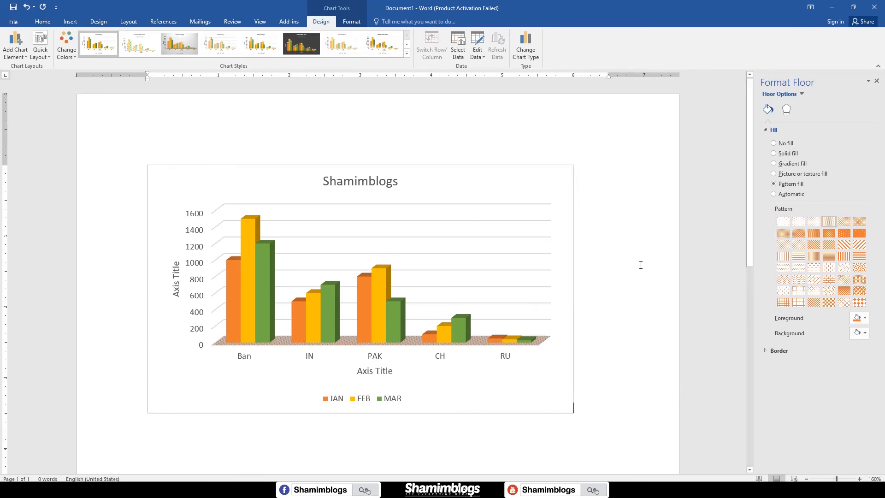
Step: Examine the chart area's shadow and glow effect settings and its alt text title and description fields
click(562, 221)
click(785, 111)
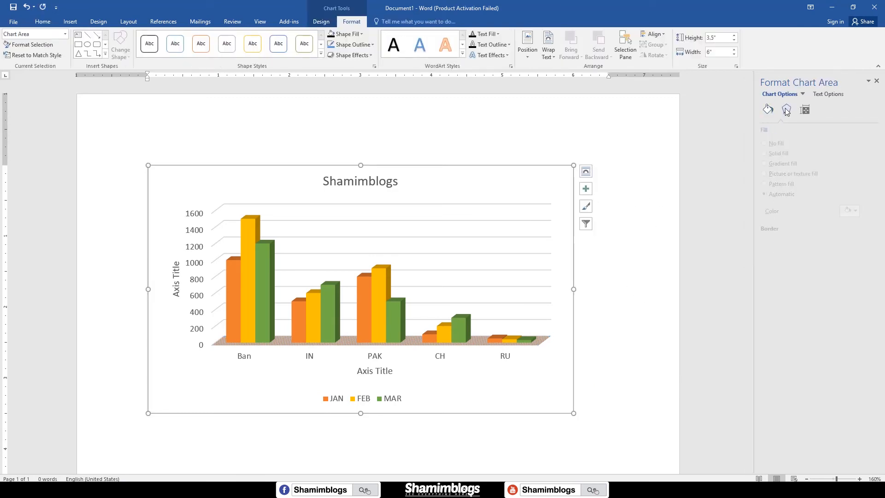
click(767, 131)
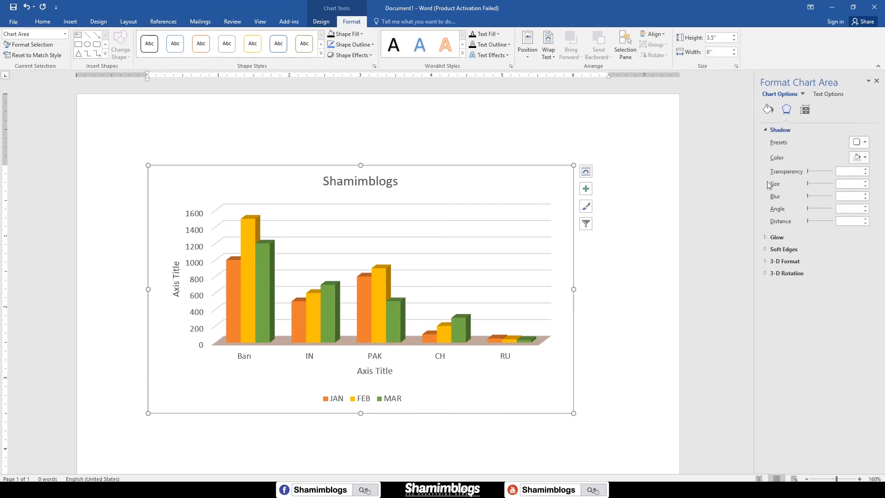
click(768, 239)
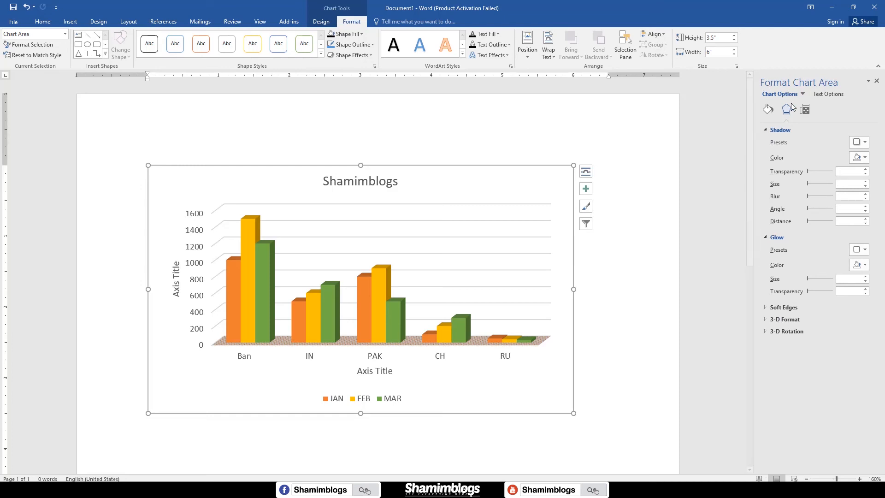
click(804, 110)
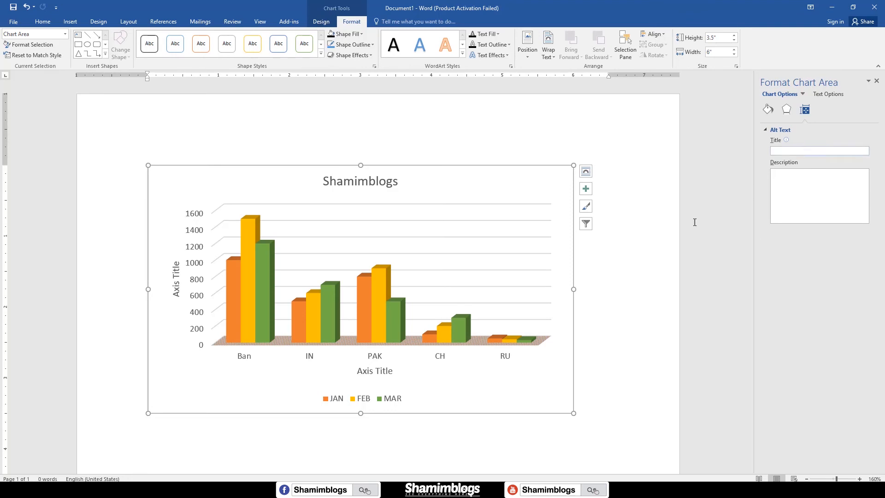
click(800, 151)
click(821, 194)
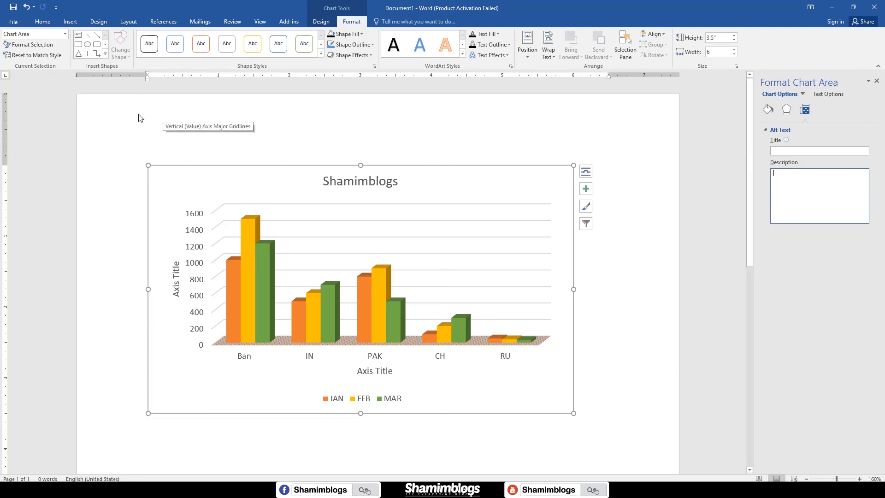
Step: Reset the chart's formatting to match its style
click(44, 56)
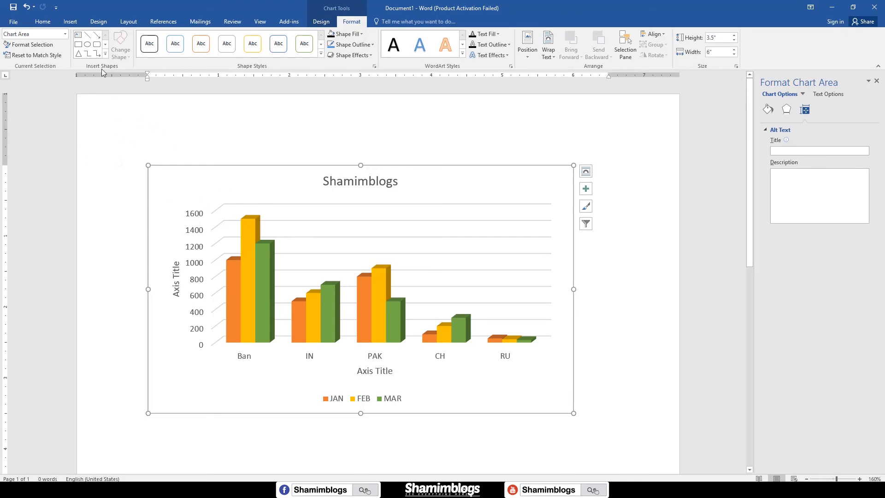
Step: Draw a text box about 3.29" by 0.47" above the chart and another about 5.69" by 0.35" below it
click(78, 36)
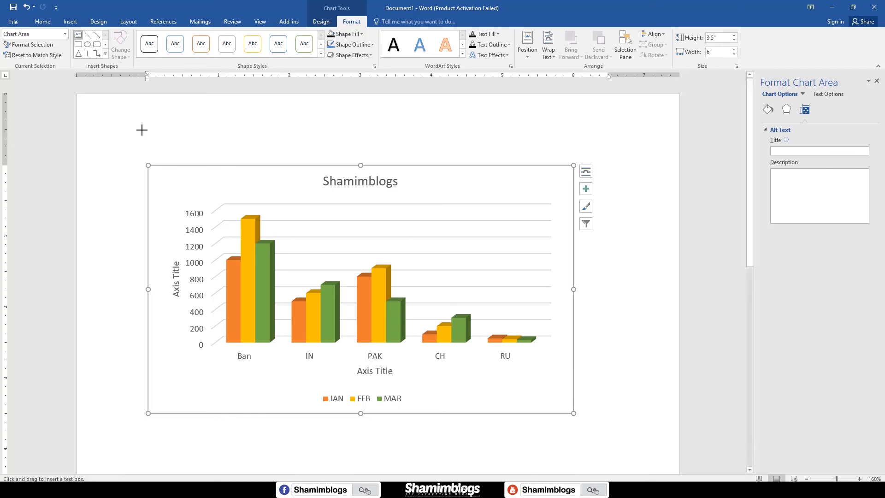
drag(153, 120, 388, 155)
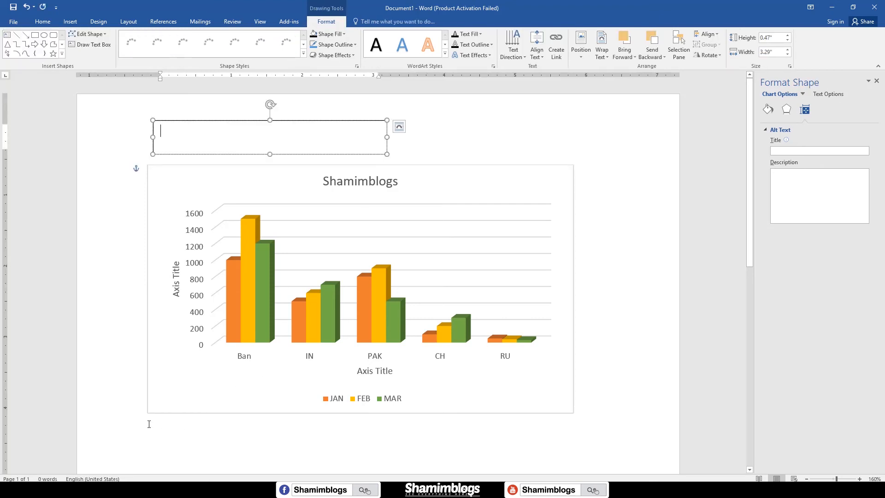
click(7, 35)
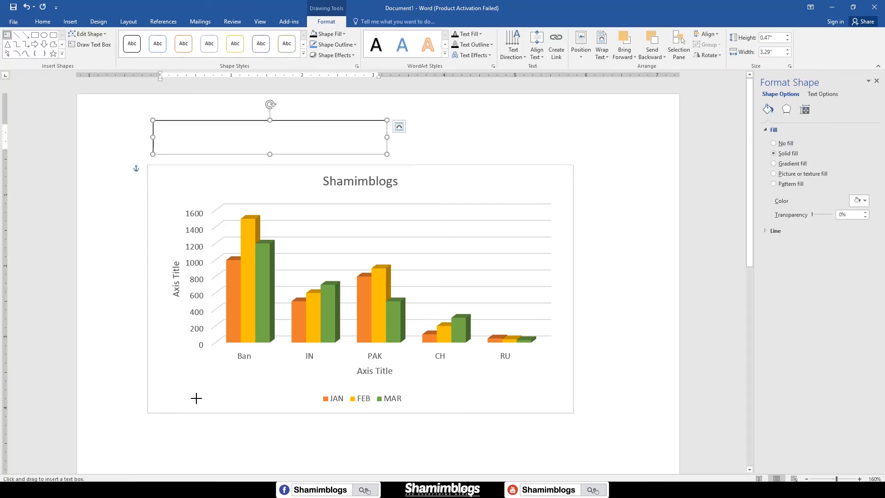
drag(152, 425, 557, 450)
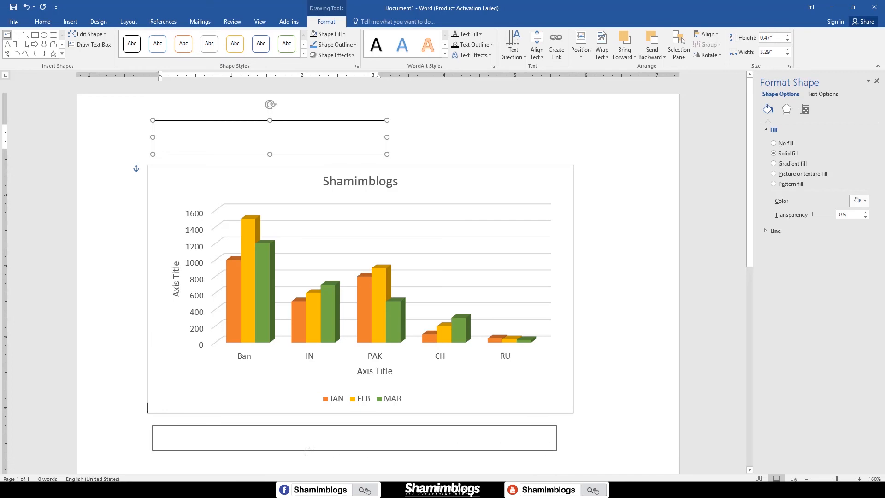
Step: Enter "gfdfgdf" in the text box below the chart and "fdgdfgd" in the one above it
text(gfdfgdf)
click(233, 144)
text(fdgdf)
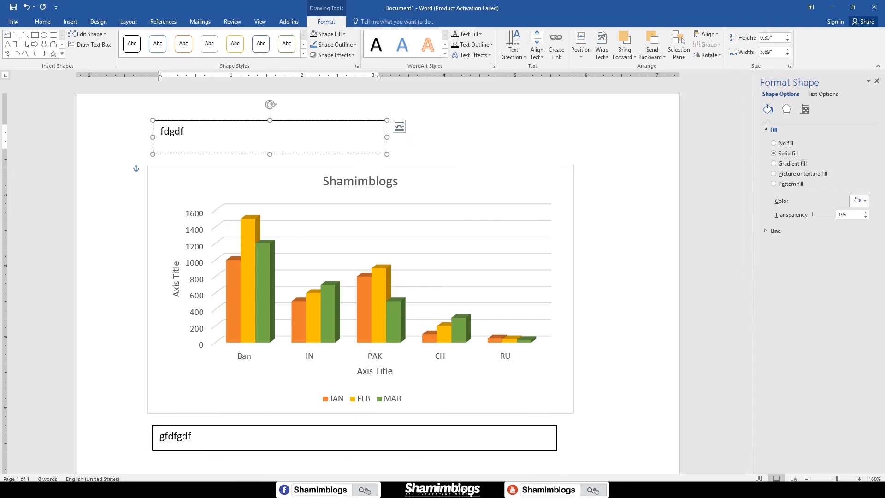
text(gd)
Step: Draw a frame shape about 2.64" by 0.44" beside the upper text box and apply the solid green shape style
click(62, 54)
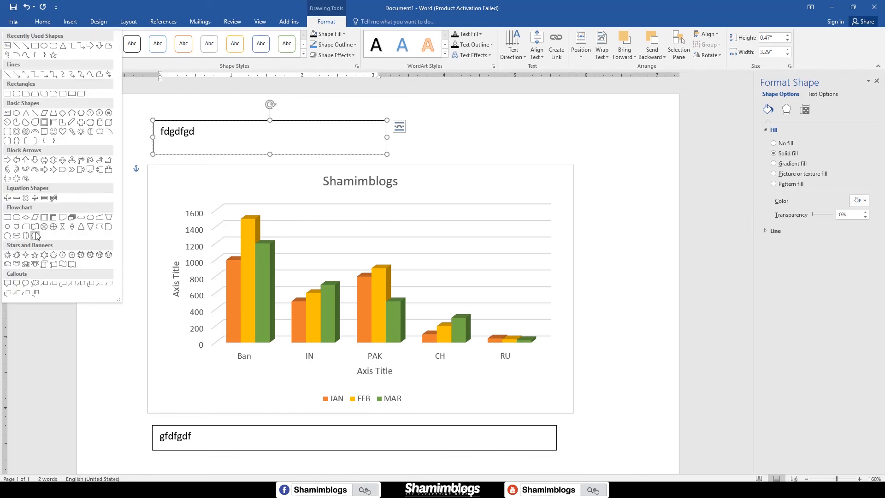
click(45, 123)
drag(429, 120, 616, 152)
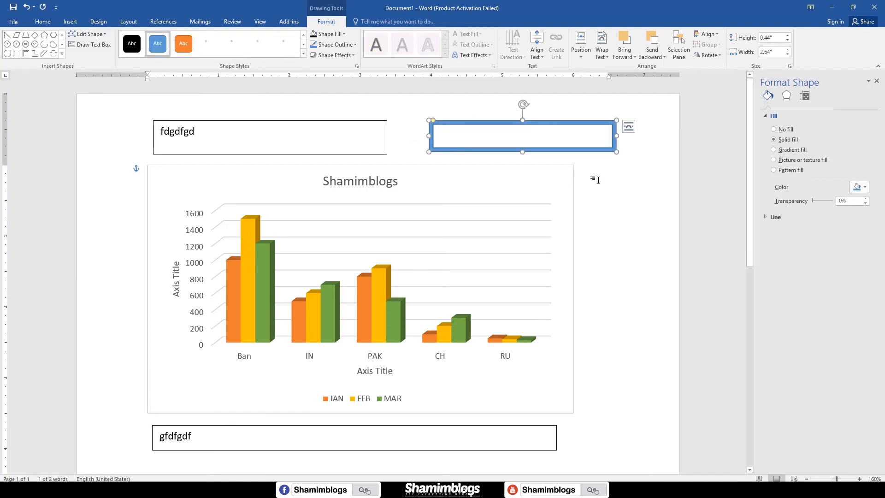
click(286, 48)
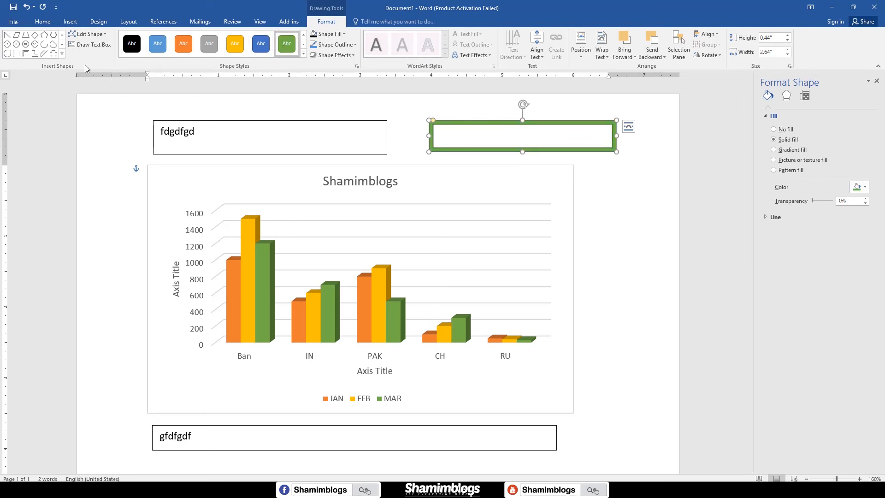
Step: Try the yellow-outlined shape style on the chart area, and replace it with a green gradient theme style
click(222, 188)
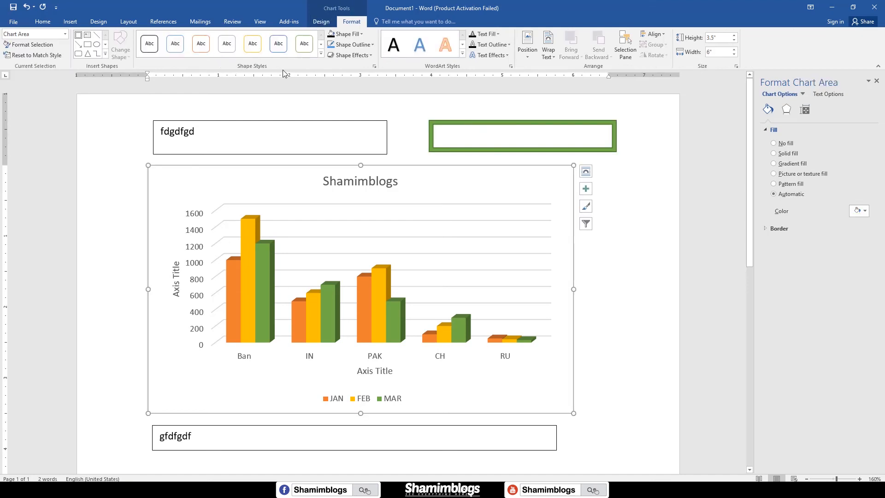
click(322, 54)
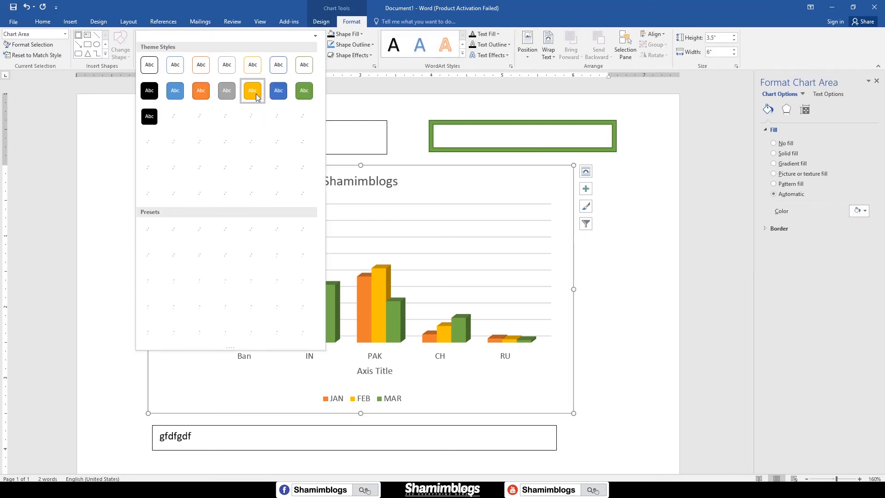
click(256, 68)
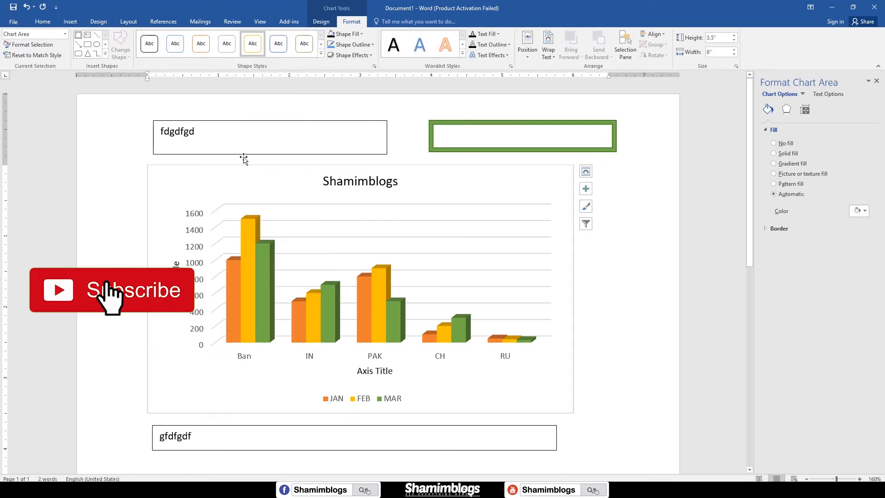
click(321, 54)
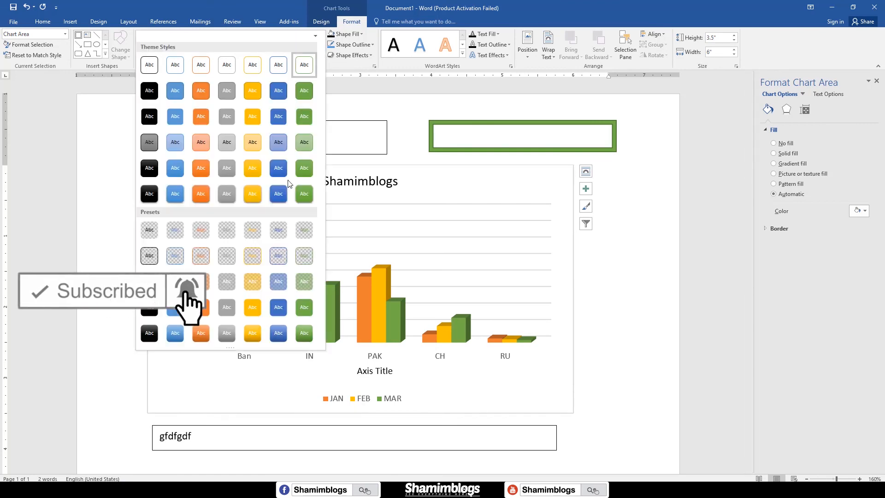
click(319, 225)
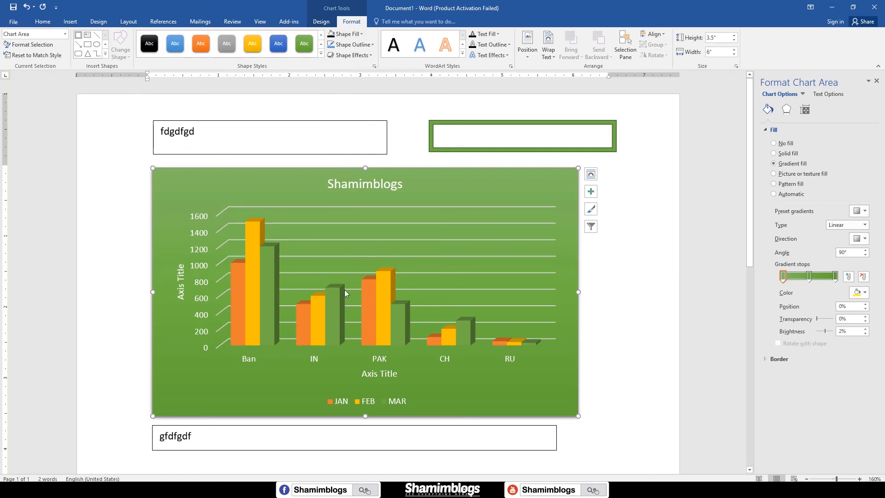
Step: Fill the chart area with solid gold and change its outline color
click(349, 33)
click(347, 107)
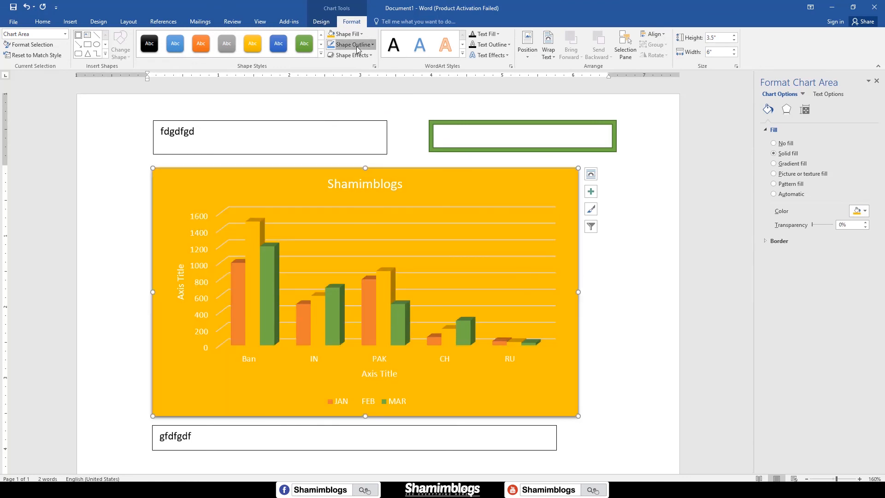
click(351, 44)
click(351, 97)
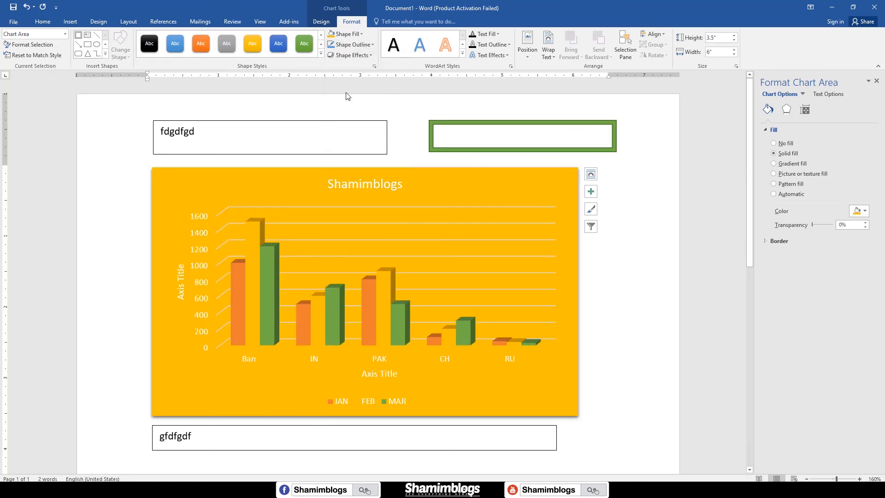
Step: Apply the second preset shape effect of the first row to the chart area
click(349, 55)
mouse_move(366, 72)
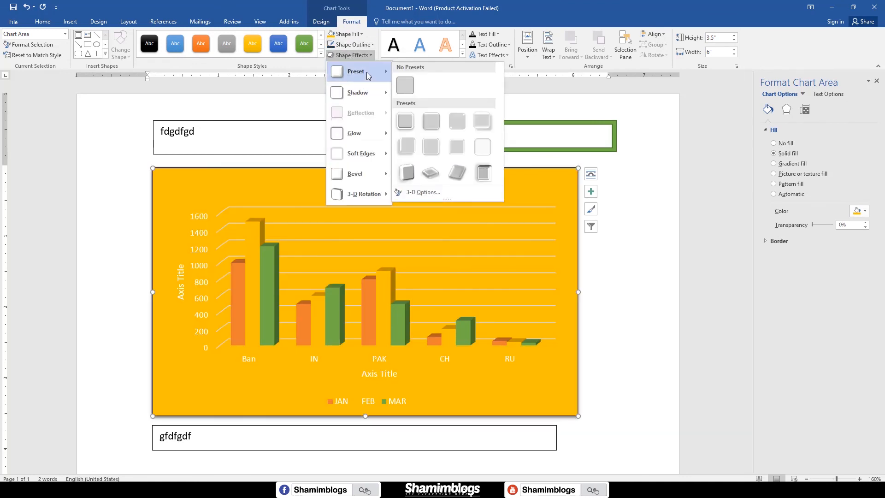
click(435, 126)
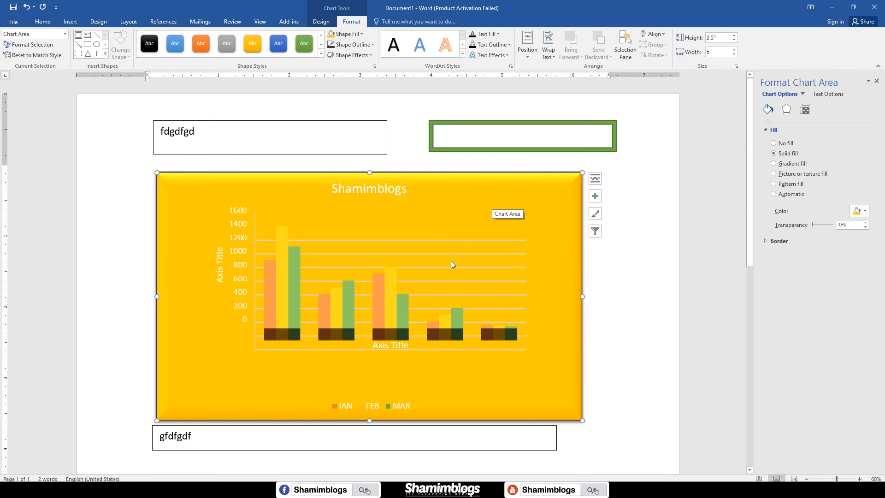
Step: Apply the orange-outlined WordArt style from the third row to the chart title text and set its text fill to a blue theme shade
click(365, 190)
double_click(412, 192)
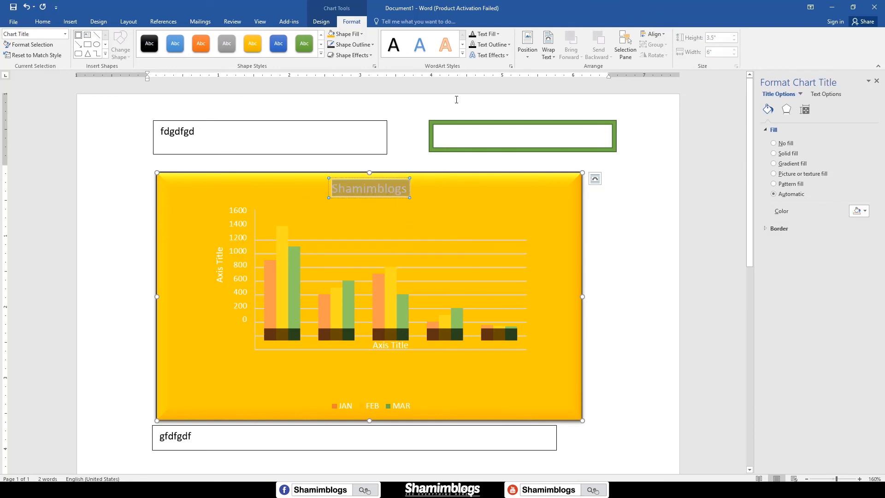
click(462, 55)
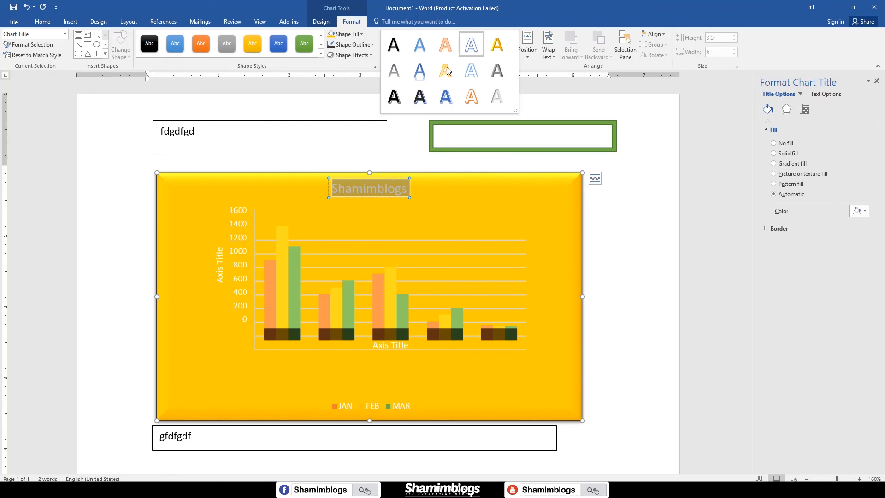
click(473, 98)
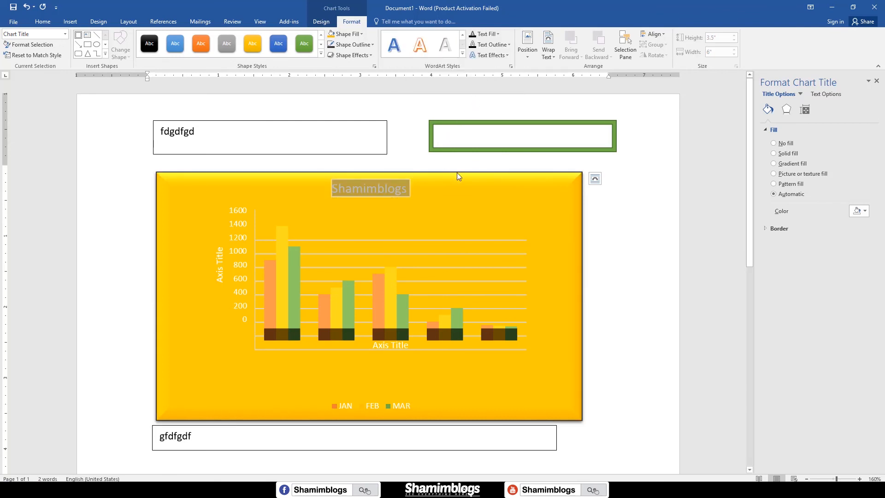
click(491, 35)
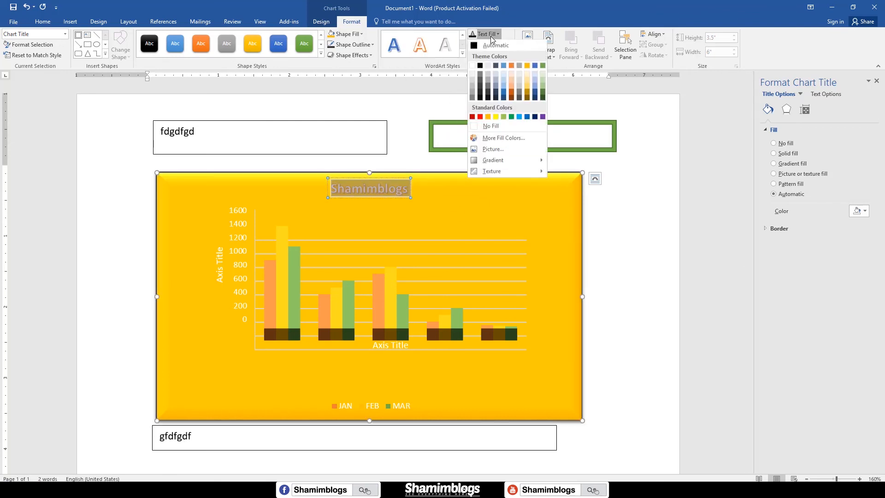
click(504, 86)
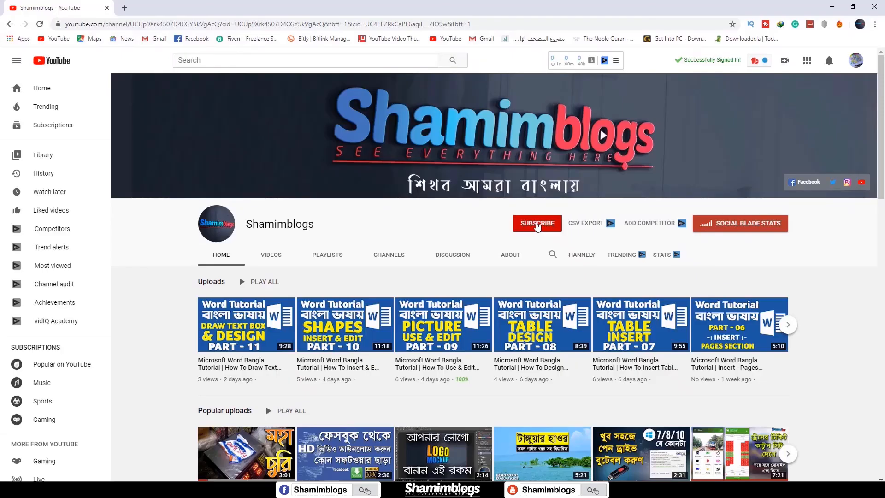
Step: On the YouTube channel page, subscribe to Shamimblogs and turn on all notifications for the channel
click(534, 226)
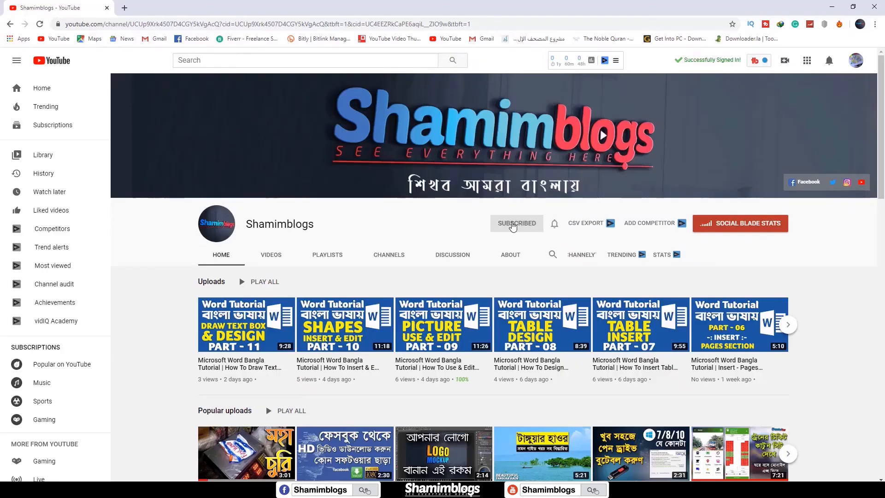
click(554, 224)
click(567, 246)
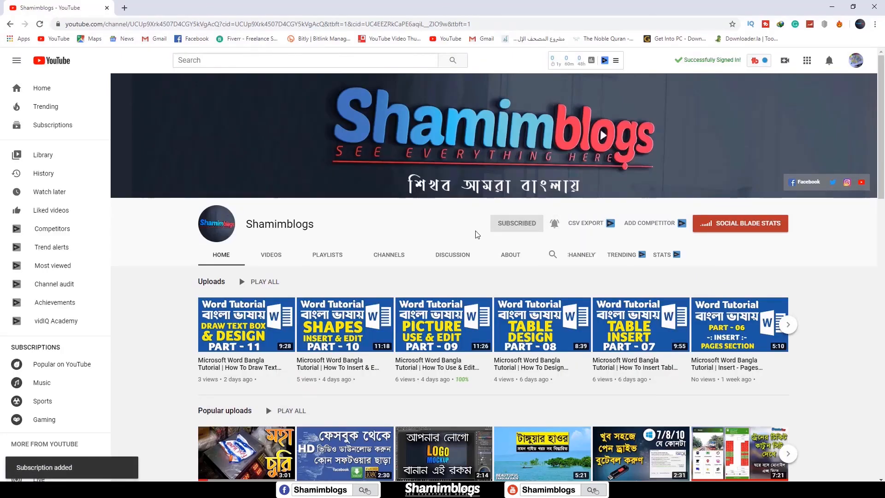